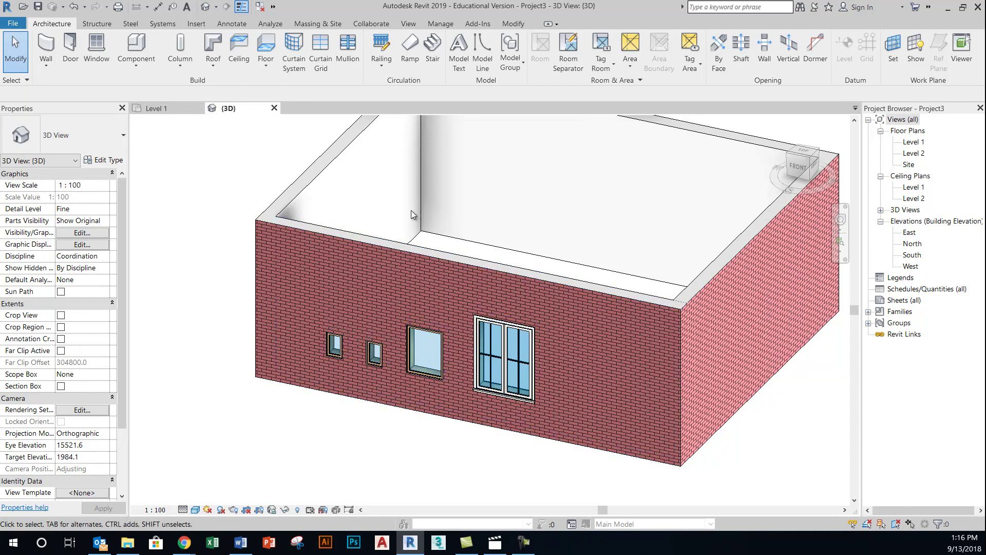
- Inspect the family, type and instance properties of each of the four windows on the front brick wall
{"action": "scroll", "coordinate": [400, 360], "scroll_direction": "up", "scroll_amount": 5}
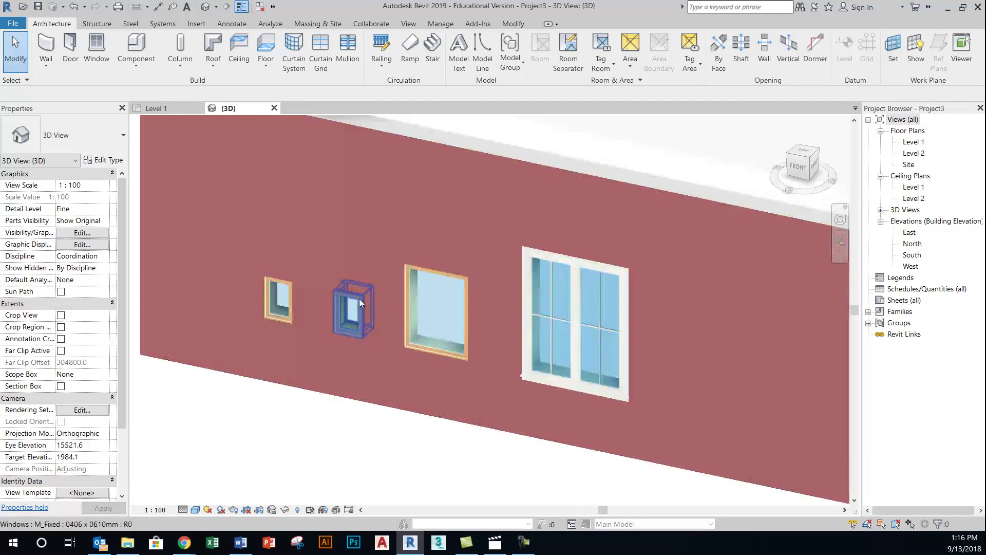
{"action": "scroll", "coordinate": [359, 298], "scroll_direction": "up", "scroll_amount": 2}
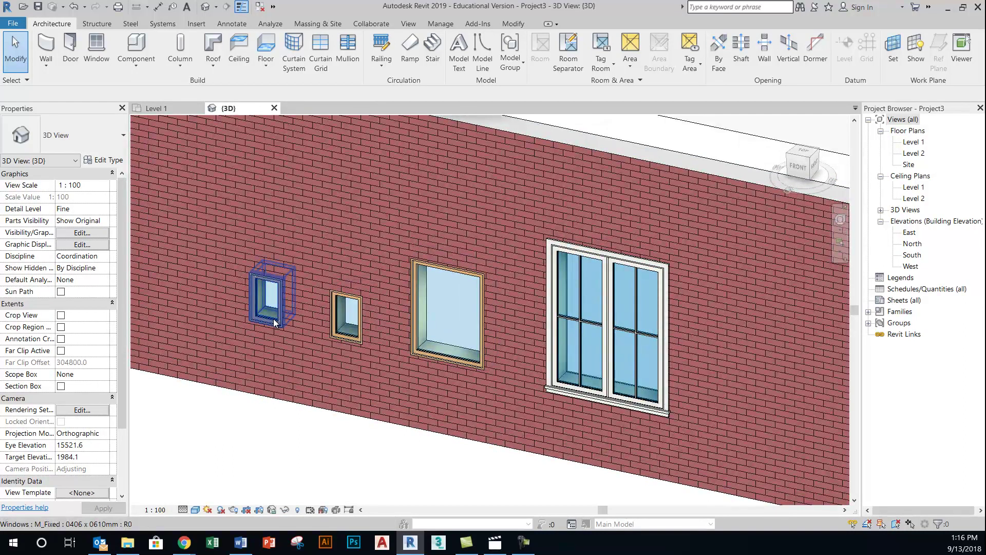
{"action": "left_click", "coordinate": [274, 318]}
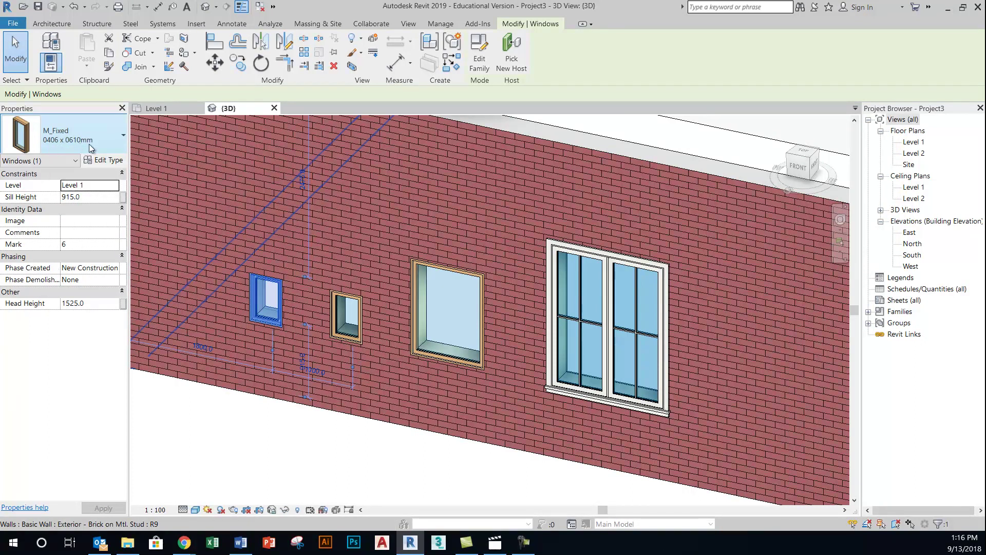
{"action": "left_click", "coordinate": [345, 330]}
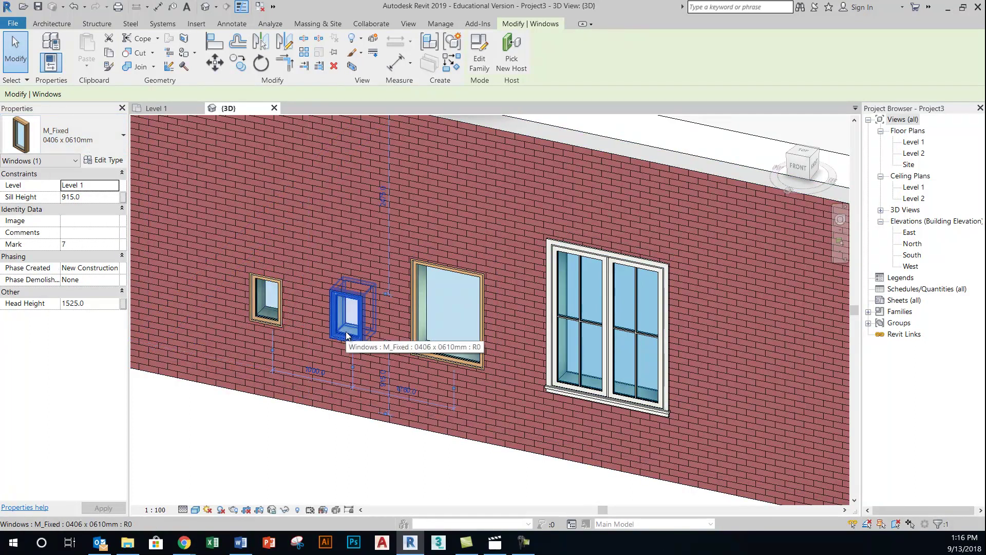
{"action": "left_click", "coordinate": [440, 358]}
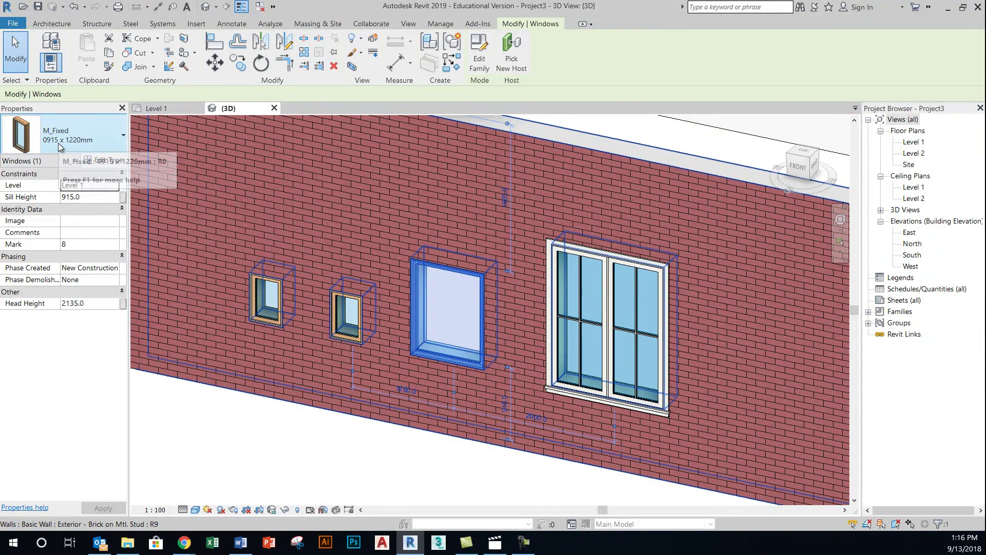
{"action": "left_click", "coordinate": [324, 455]}
{"action": "left_click", "coordinate": [602, 350]}
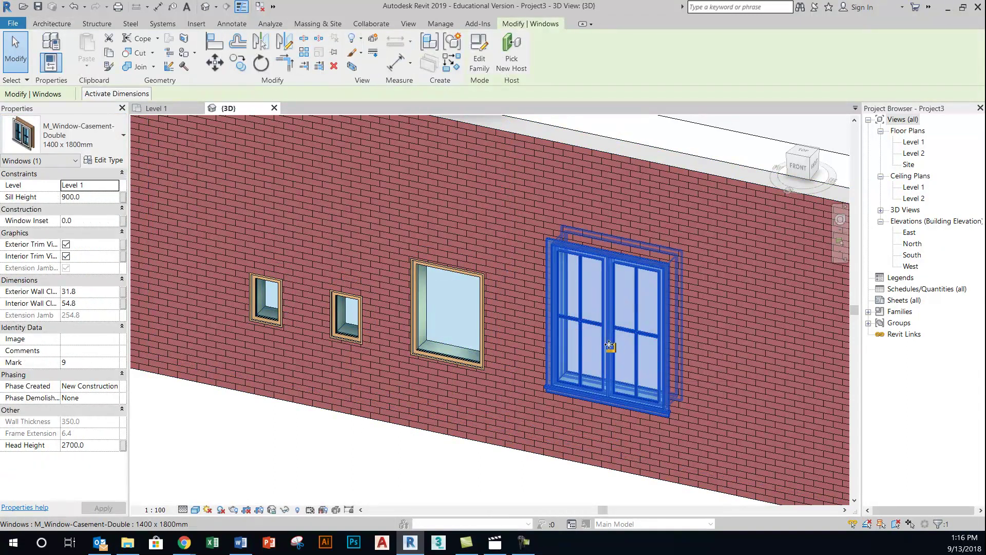
{"action": "left_click", "coordinate": [298, 451]}
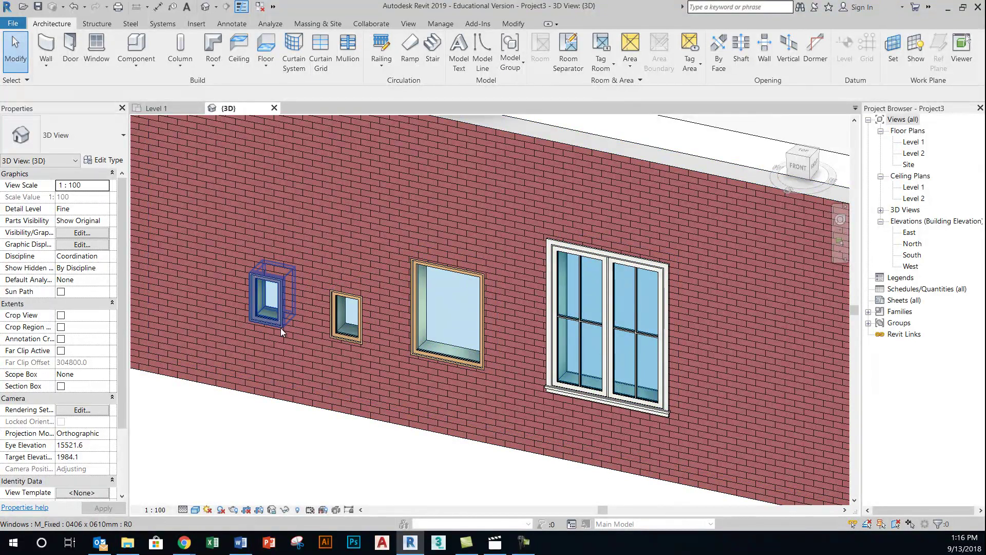
- Set the head height of the leftmost small fixed window to 1800 mm
{"action": "scroll", "coordinate": [205, 318], "scroll_direction": "up", "scroll_amount": 5}
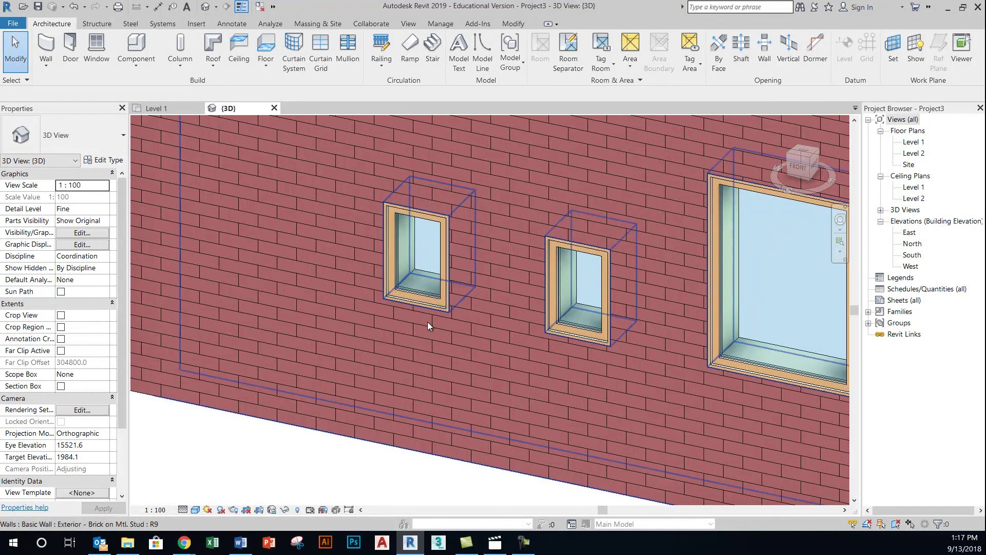
{"action": "left_click", "coordinate": [414, 295]}
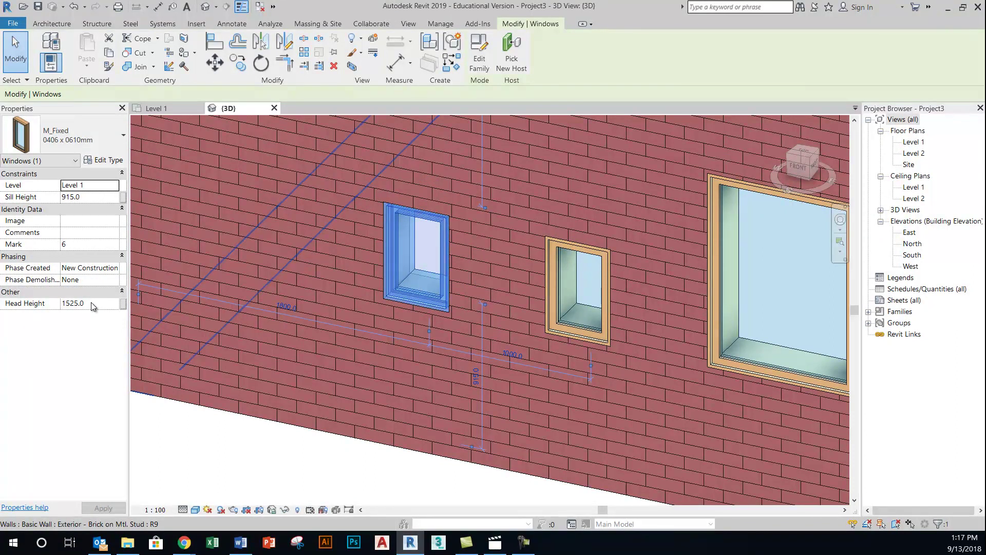
{"action": "key", "text": "ctrl"}
{"action": "key", "text": "ctrl"}
{"action": "key", "text": "ctrl"}
{"action": "key", "text": "ctrl"}
{"action": "key", "text": "ctrl"}
{"action": "key", "text": "ctrl"}
{"action": "key", "text": "ctrl"}
{"action": "left_click", "coordinate": [90, 303]}
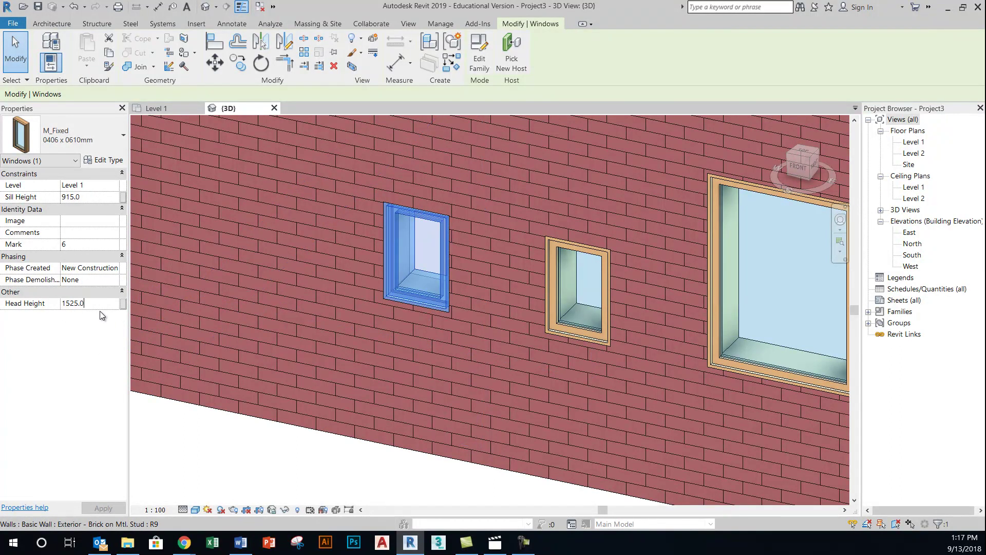
{"action": "left_click_drag", "start_coordinate": [97, 303], "coordinate": [56, 307]}
{"action": "type", "text": "18"}
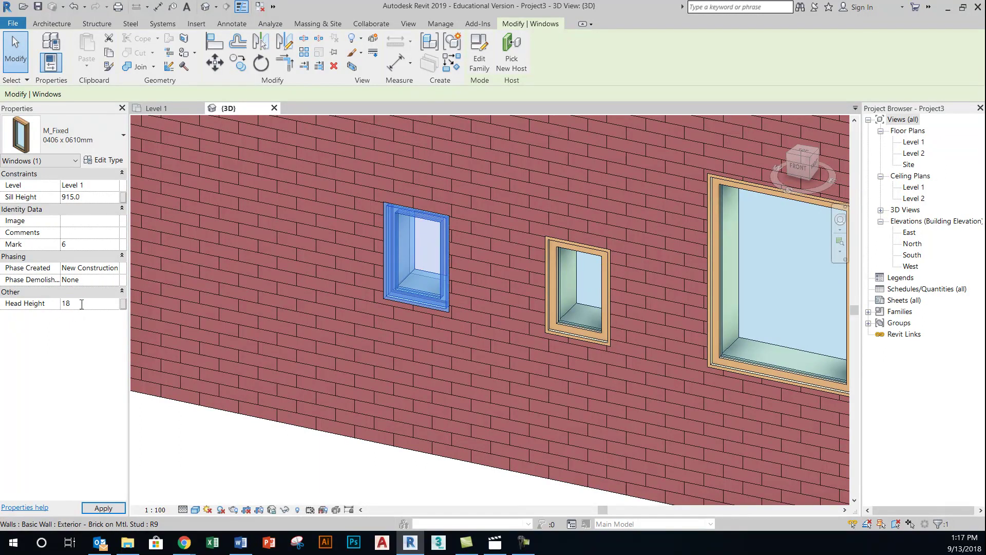
{"action": "type", "text": "00"}
{"action": "key", "text": "Return"}
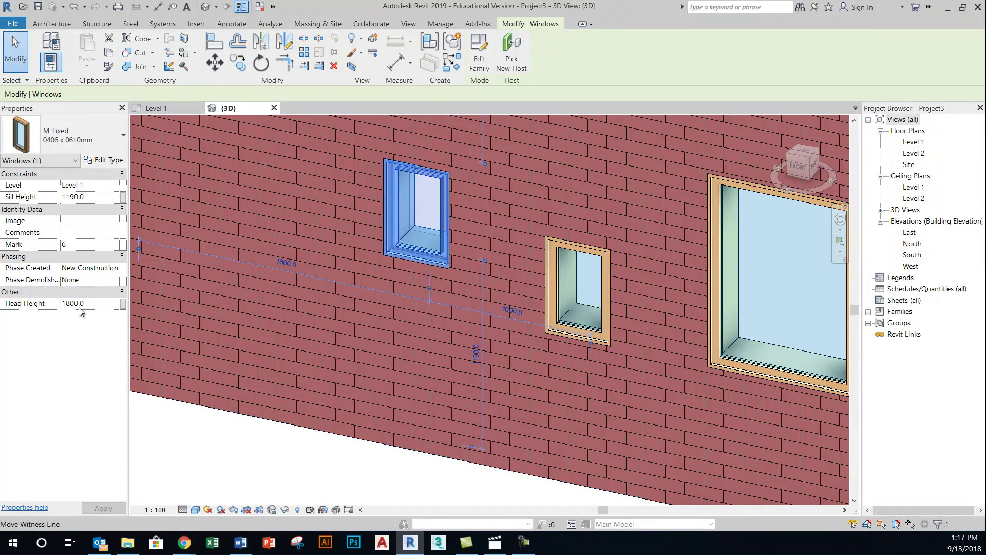
{"action": "scroll", "coordinate": [315, 339], "scroll_direction": "down", "scroll_amount": 4}
{"action": "left_click", "coordinate": [403, 401]}
{"action": "scroll", "coordinate": [433, 307], "scroll_direction": "up", "scroll_amount": 2}
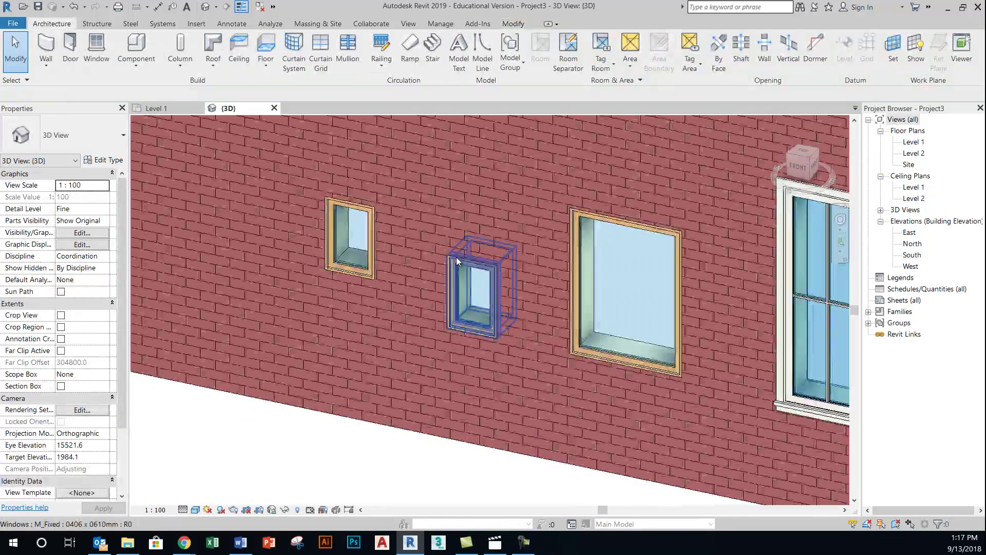
- Set the width in the type properties of the leftmost window's 0406 x 0610mm type to 800 mm
{"action": "left_click", "coordinate": [358, 266]}
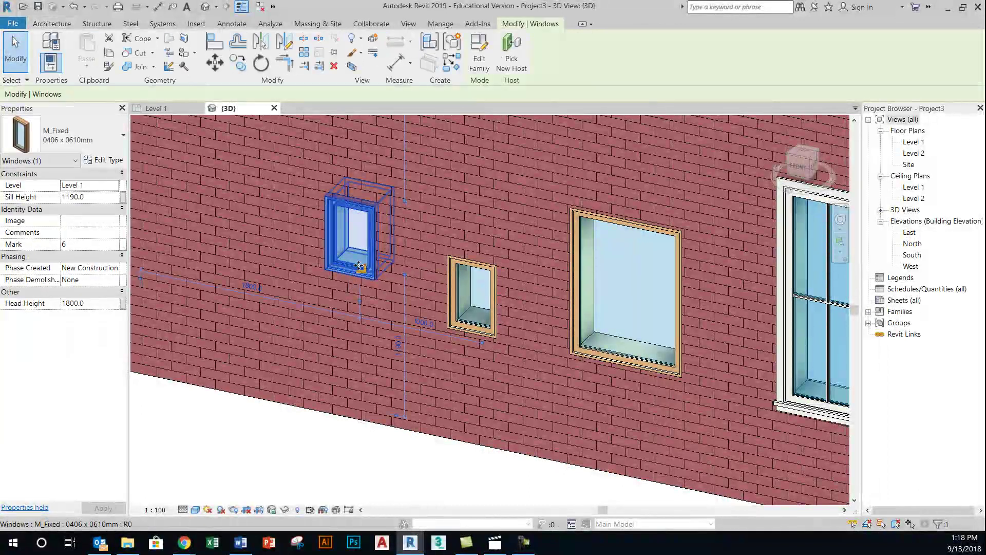
{"action": "left_click", "coordinate": [105, 160]}
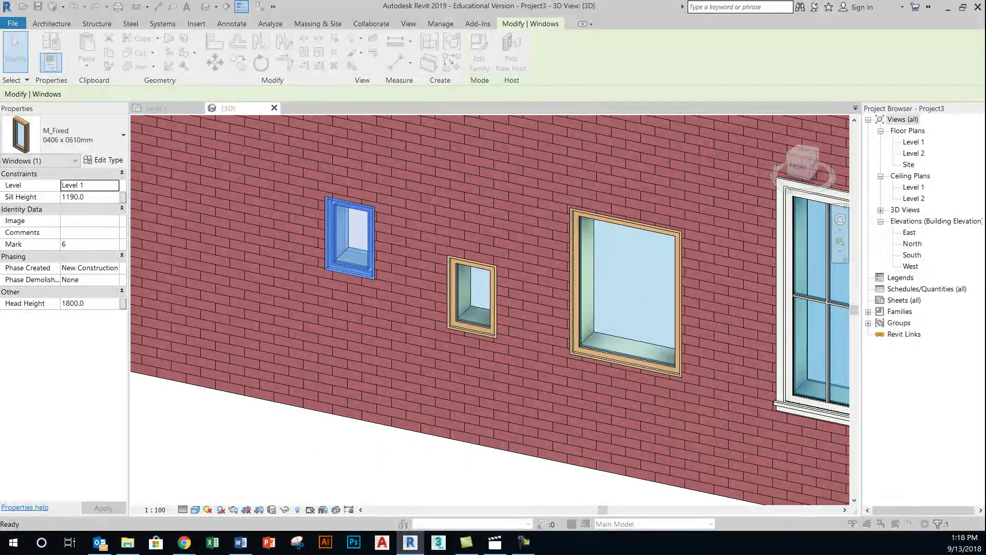
{"action": "left_click_drag", "start_coordinate": [743, 86], "coordinate": [825, 118]}
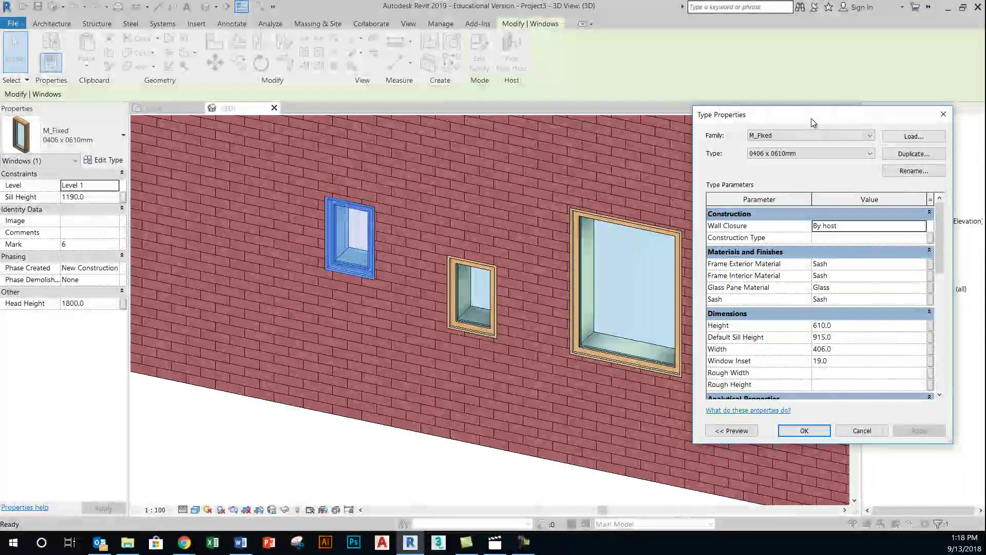
{"action": "left_click_drag", "start_coordinate": [806, 118], "coordinate": [800, 88]}
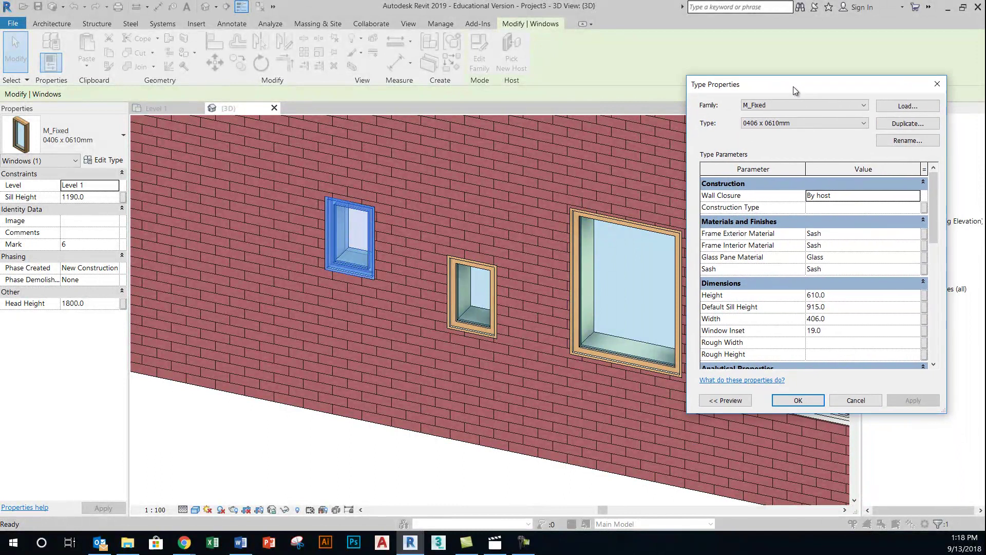
{"action": "left_click", "coordinate": [822, 318]}
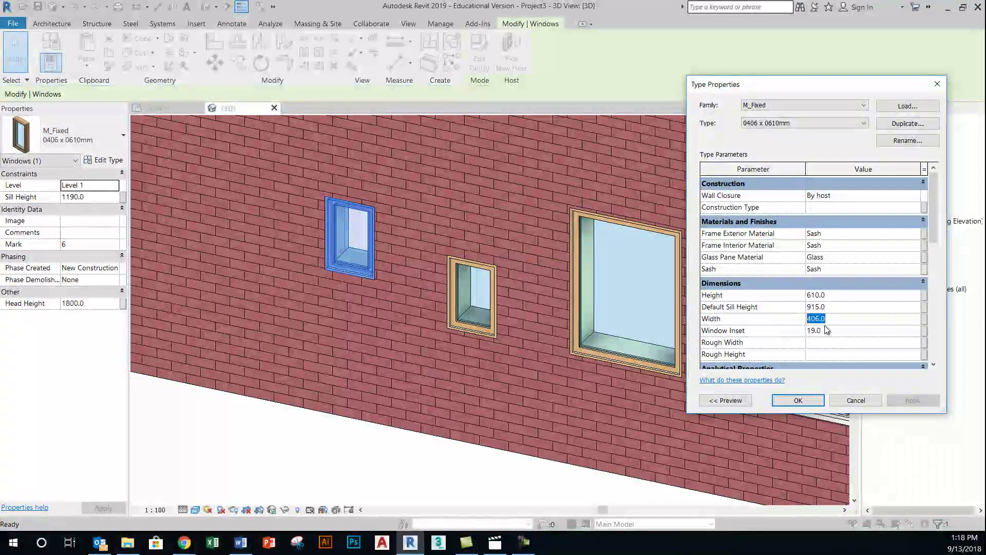
{"action": "type", "text": "800"}
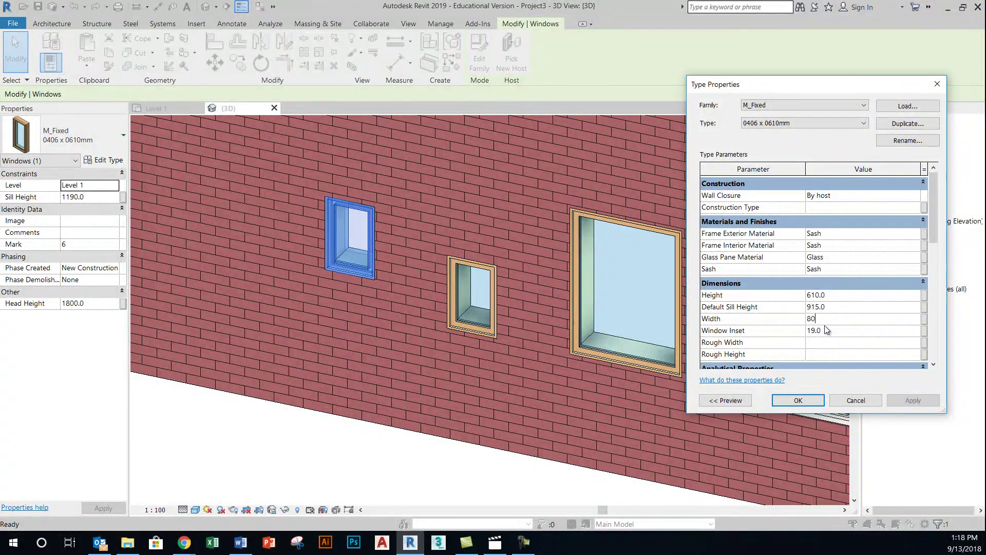
{"action": "left_click", "coordinate": [923, 403]}
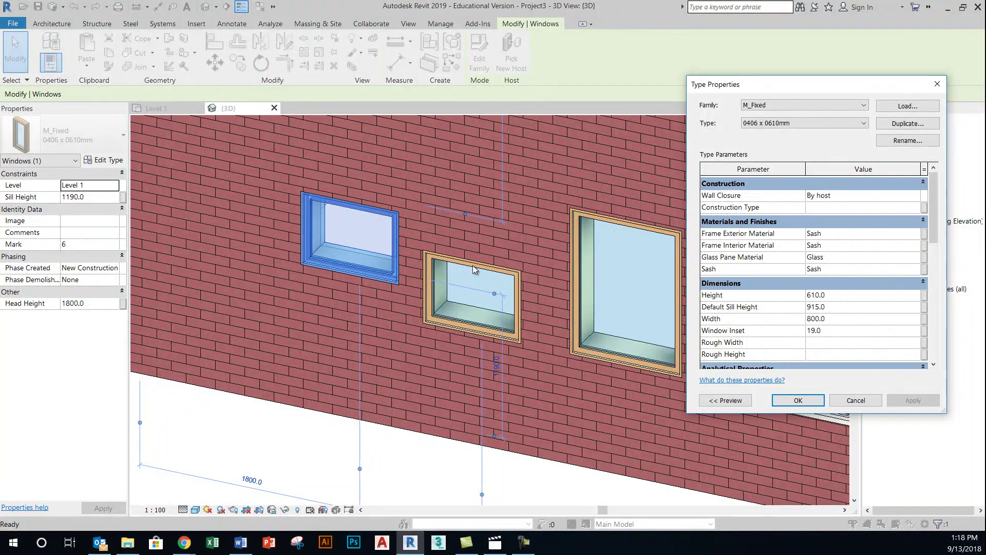
{"action": "left_click", "coordinate": [843, 402]}
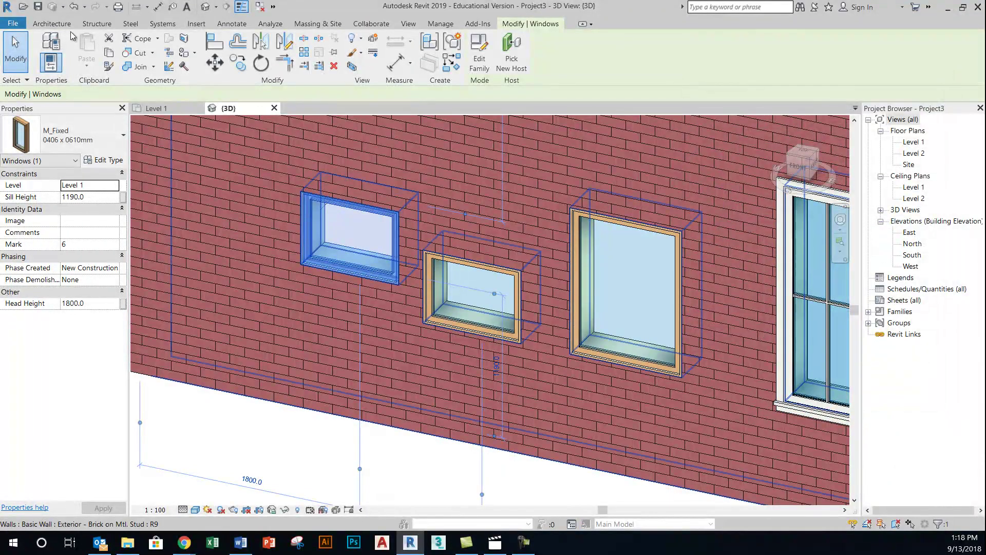
- Undo the width change to the 0406 x 0610mm window type
{"action": "left_click", "coordinate": [85, 7]}
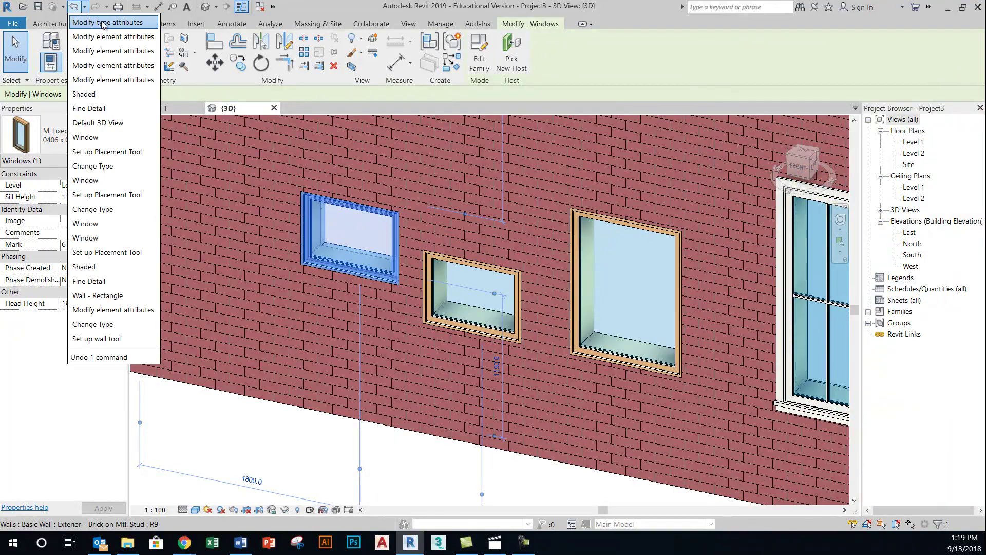
{"action": "left_click", "coordinate": [117, 43]}
- Duplicate the leftmost window's type under the name "0800 x 0610mm"
{"action": "left_click", "coordinate": [354, 272]}
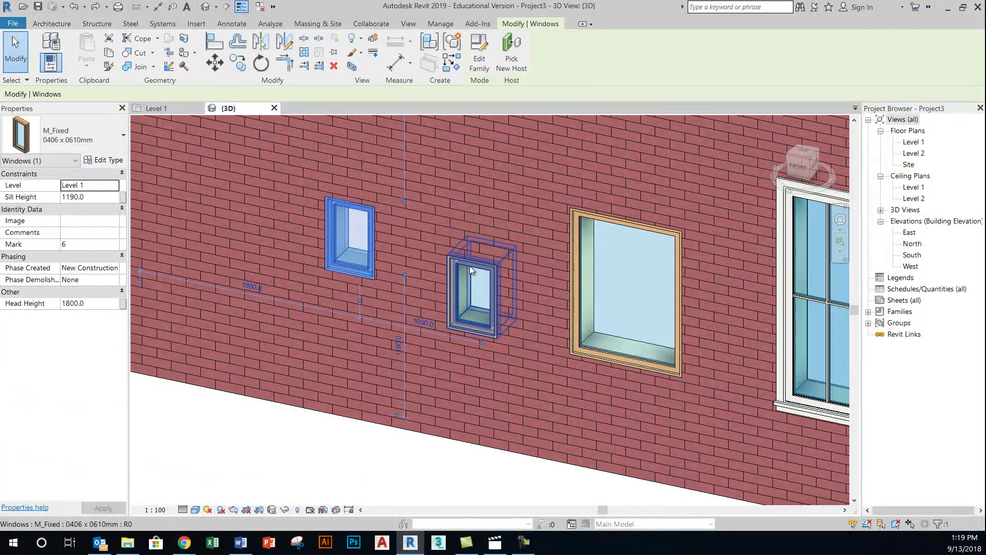
{"action": "left_click", "coordinate": [111, 161]}
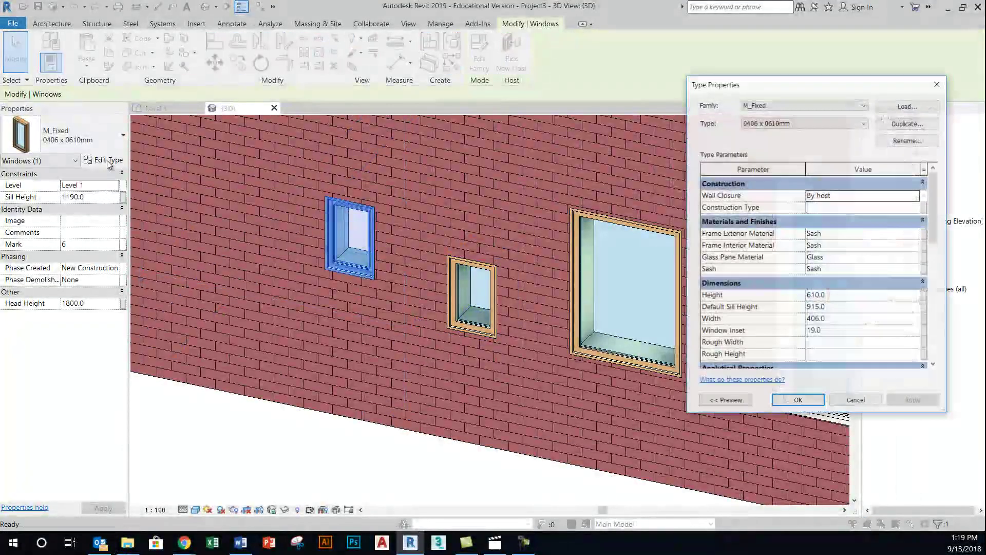
{"action": "left_click_drag", "start_coordinate": [760, 83], "coordinate": [772, 88]}
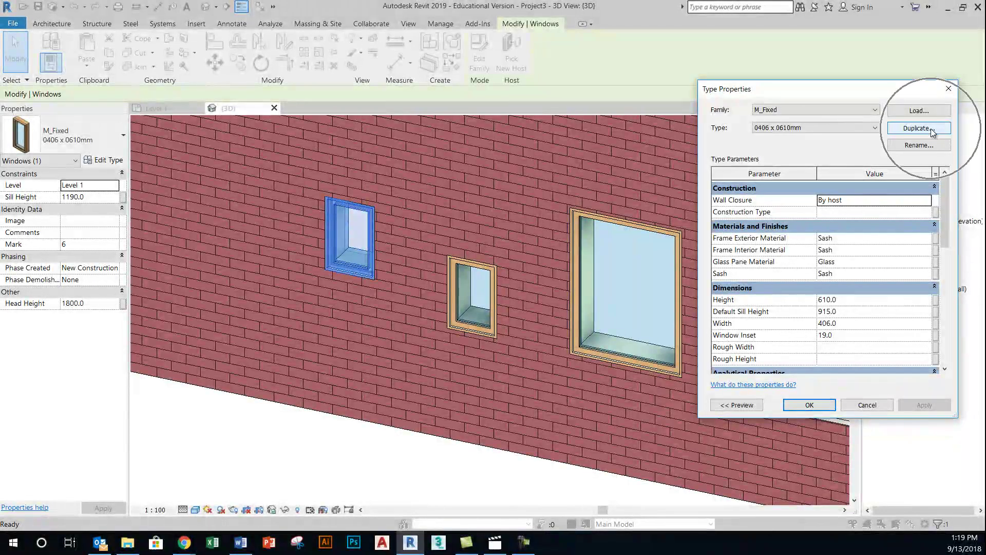
{"action": "left_click", "coordinate": [917, 128]}
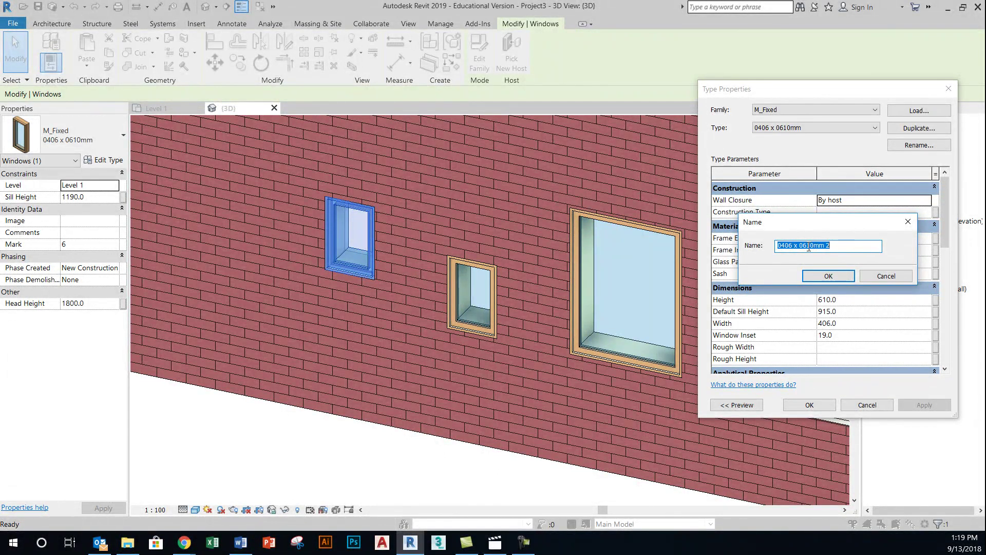
{"action": "left_click", "coordinate": [838, 247]}
{"action": "key", "text": "BackSpace"}
{"action": "key", "text": "BackSpace"}
{"action": "left_click_drag", "start_coordinate": [793, 246], "coordinate": [781, 246]}
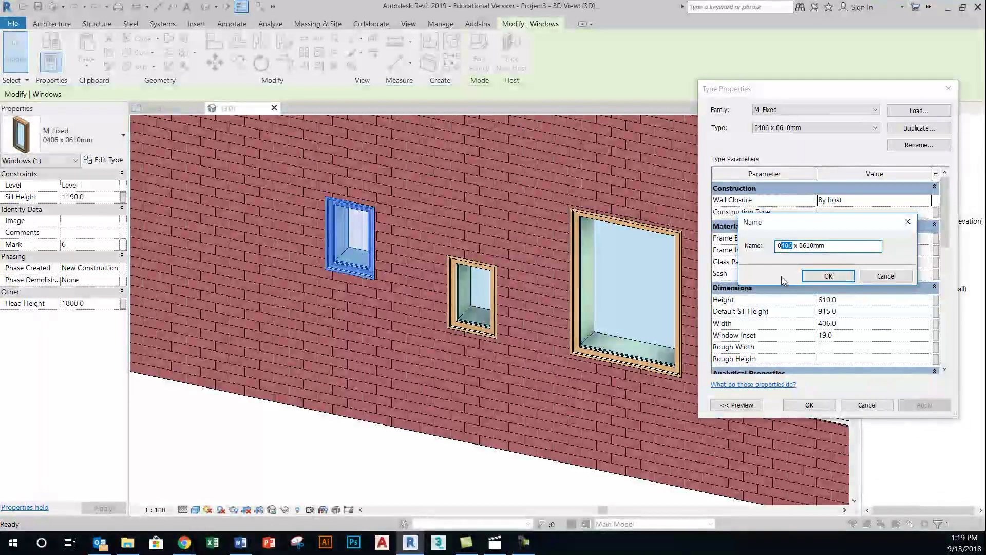
{"action": "type", "text": "800"}
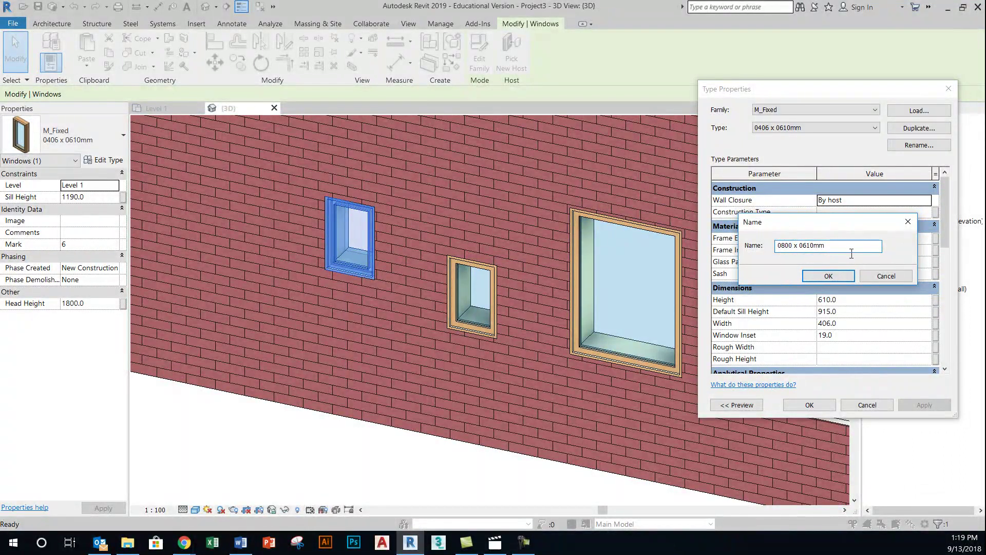
{"action": "left_click", "coordinate": [817, 275]}
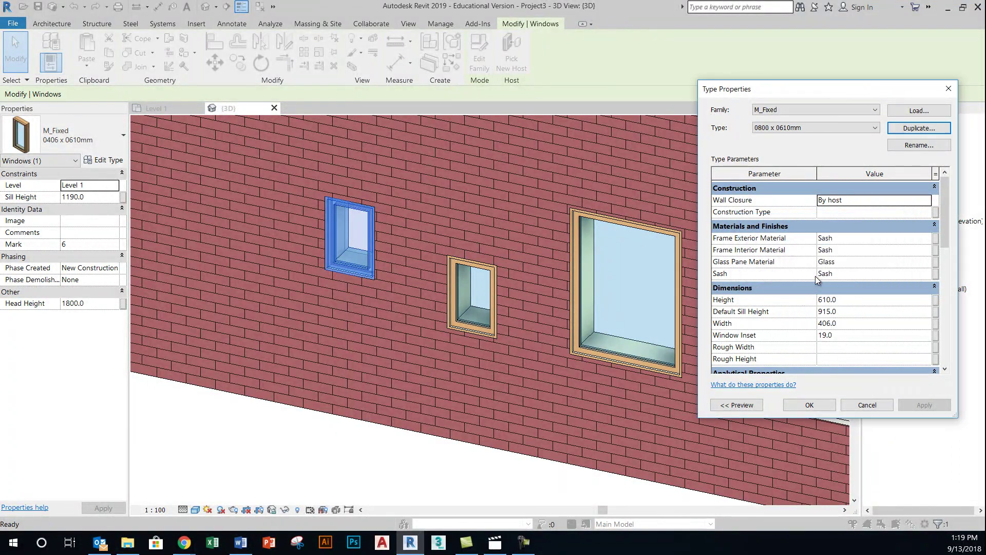
- Set the width of the 0800 x 0610mm window type to 800 mm and accept the type properties
{"action": "left_click", "coordinate": [844, 323]}
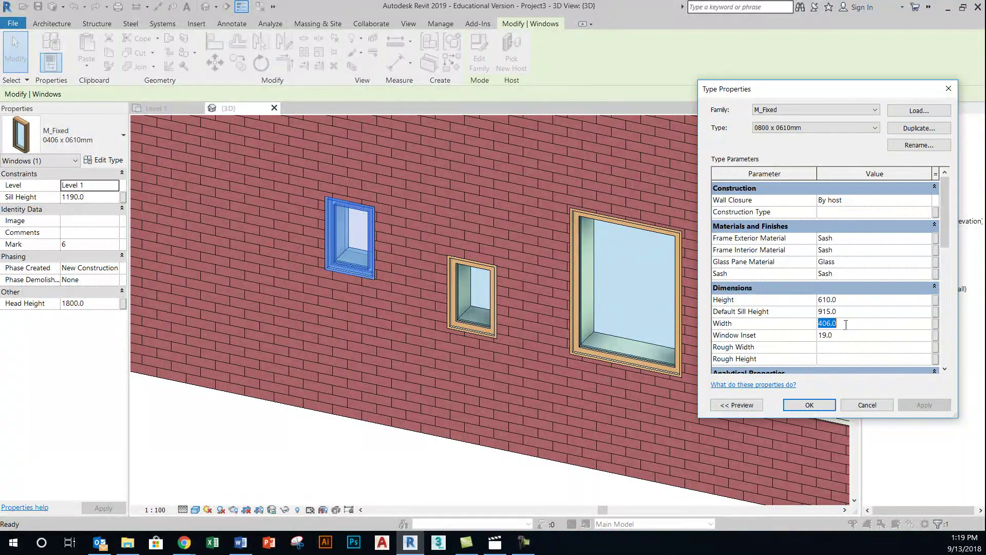
{"action": "type", "text": "800"}
{"action": "left_click", "coordinate": [809, 405]}
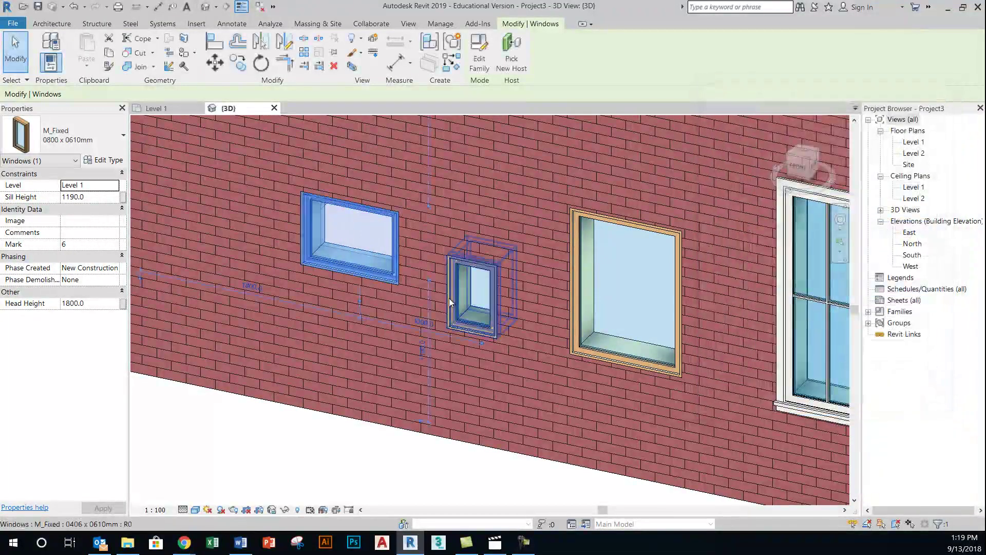
- Compare the types assigned to the leftmost window and the small window beside it
{"action": "left_click", "coordinate": [376, 273]}
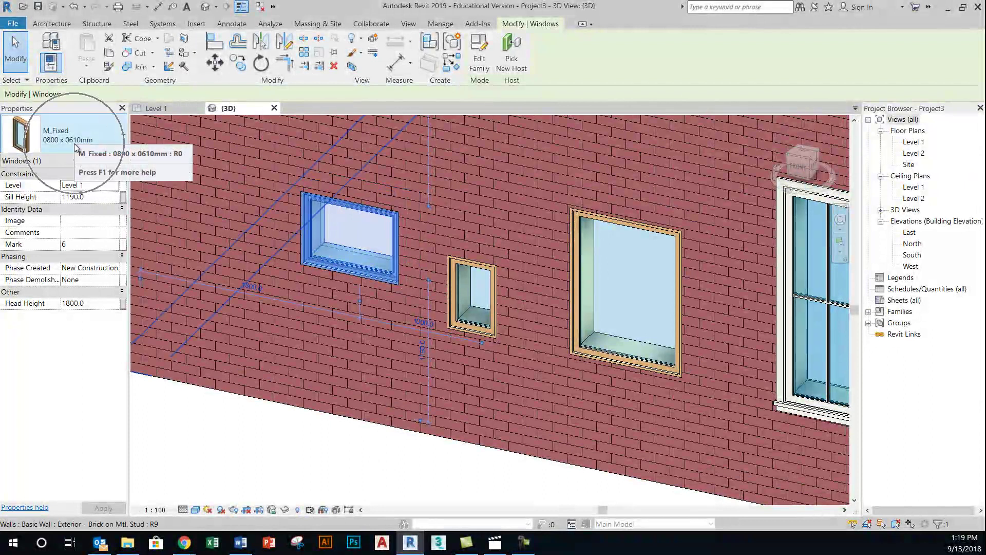
{"action": "left_click", "coordinate": [467, 308]}
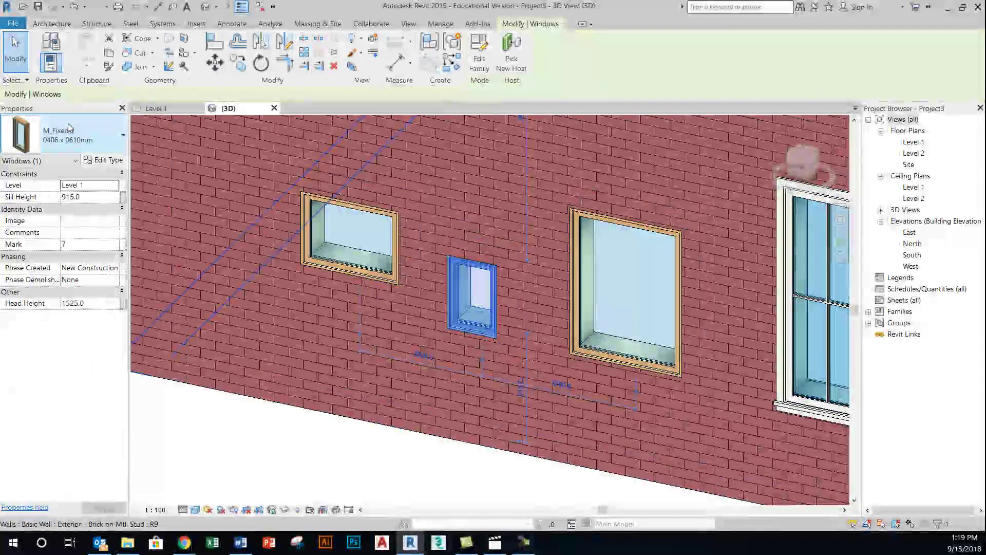
{"action": "left_click", "coordinate": [56, 143]}
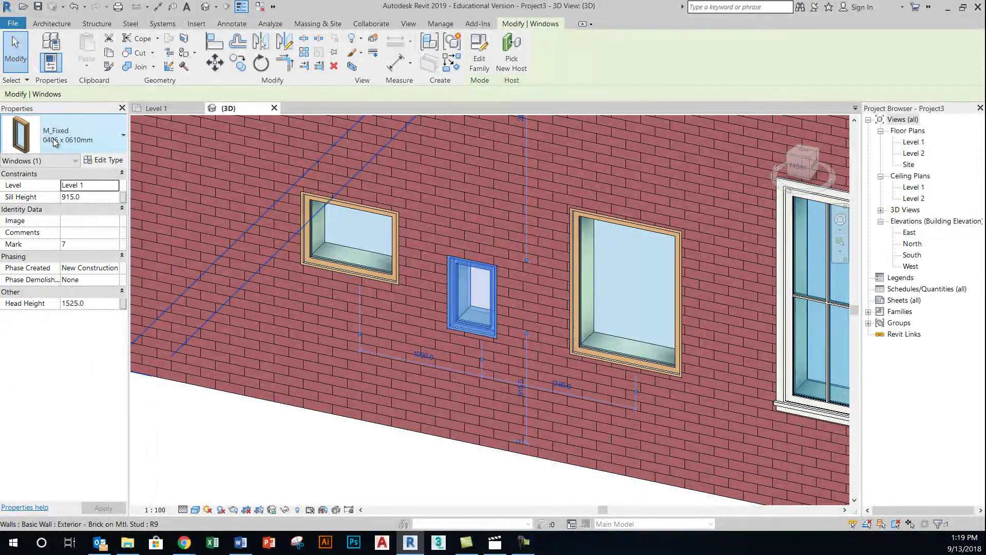
{"action": "key", "text": "Escape"}
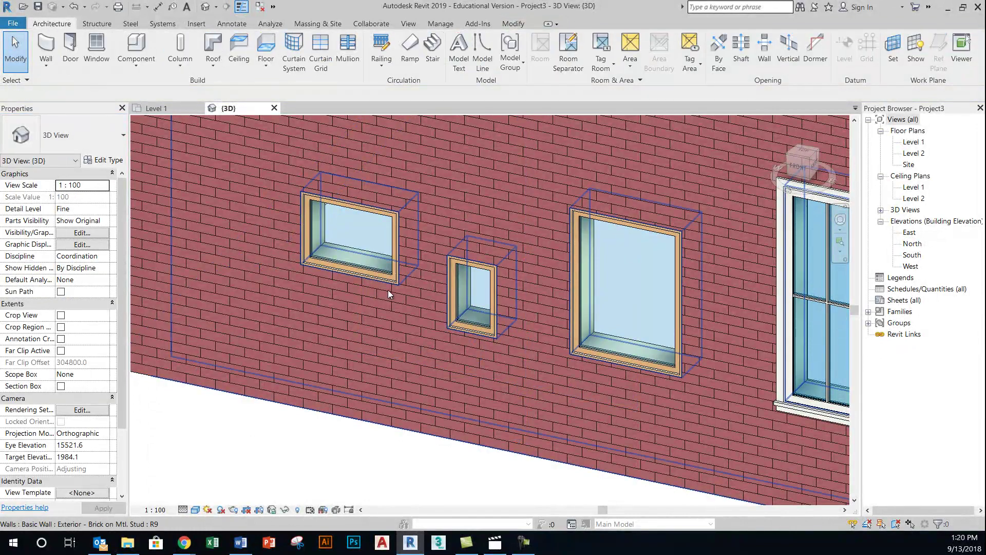
- Examine the window types available for the large fixed window, leaving its type as it is
{"action": "left_click", "coordinate": [636, 227]}
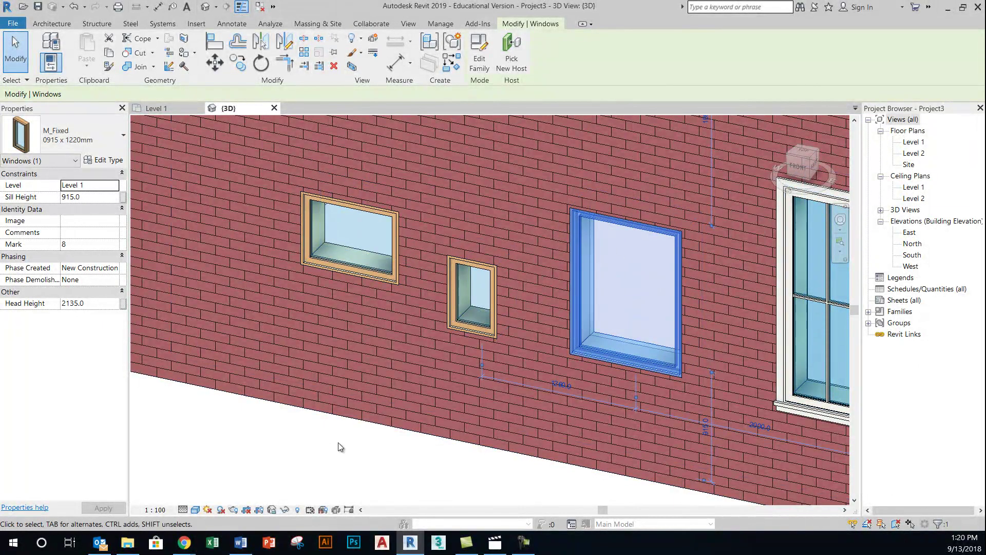
{"action": "left_click", "coordinate": [72, 135]}
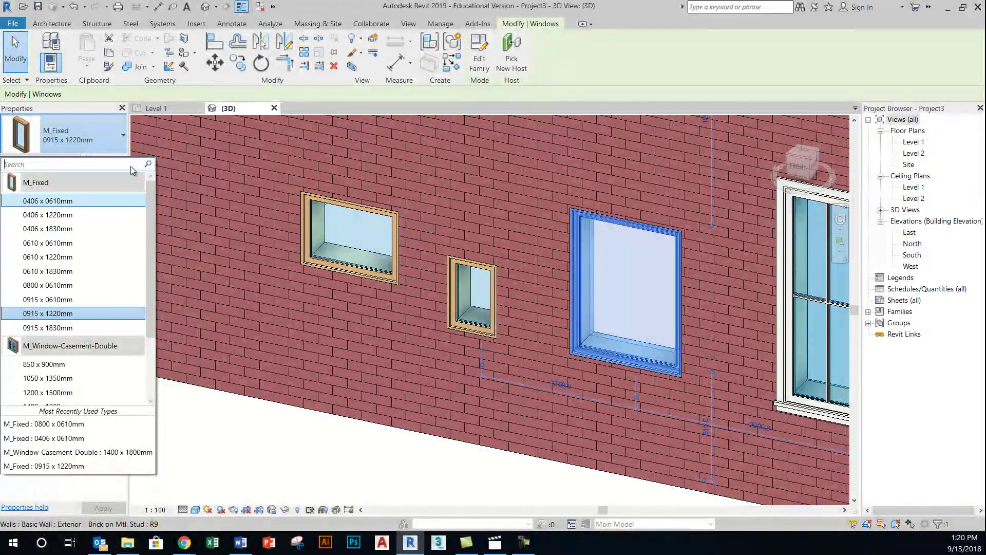
{"action": "left_click", "coordinate": [277, 446]}
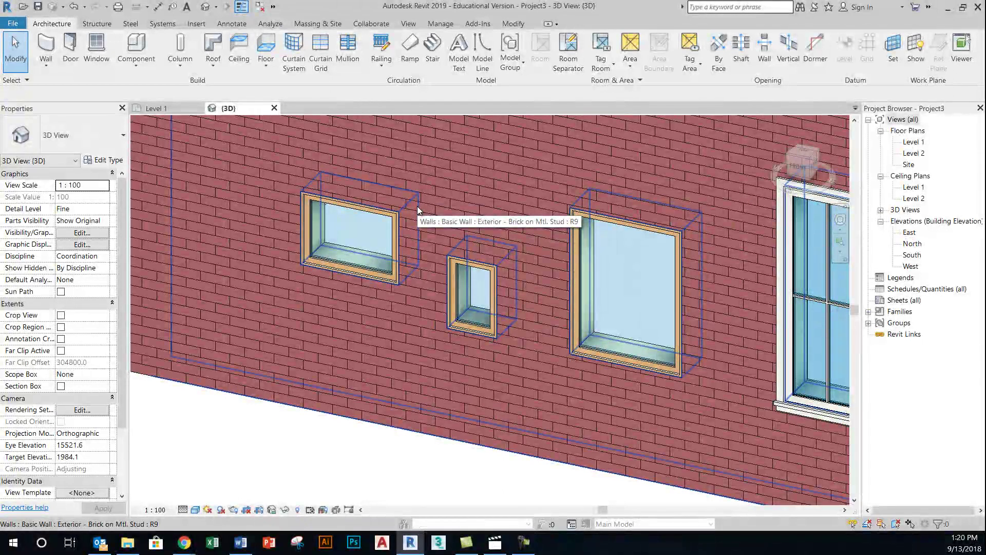
- Open the large fixed window's M_Fixed family for editing and close it without saving
{"action": "scroll", "coordinate": [231, 350], "scroll_direction": "down", "scroll_amount": 4}
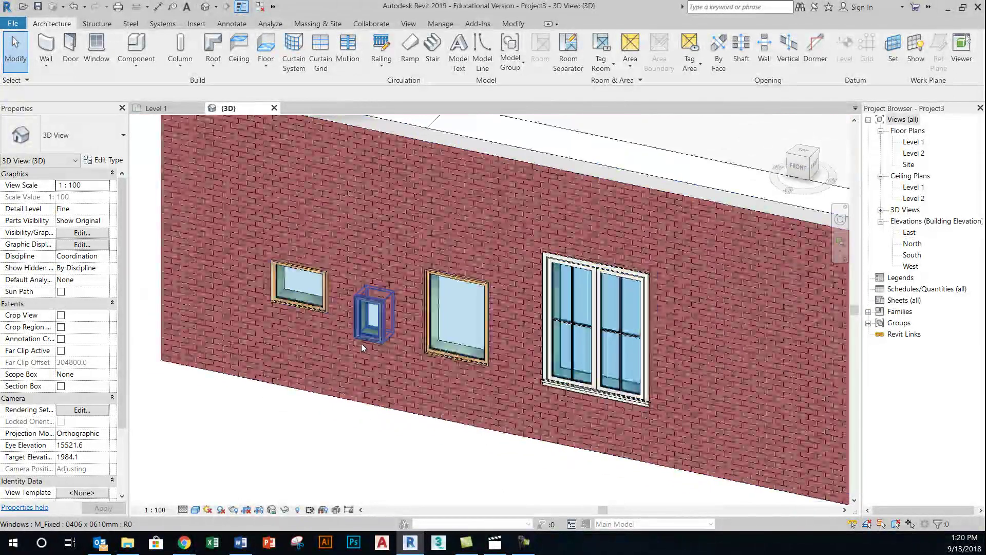
{"action": "scroll", "coordinate": [361, 343], "scroll_direction": "down", "scroll_amount": 2}
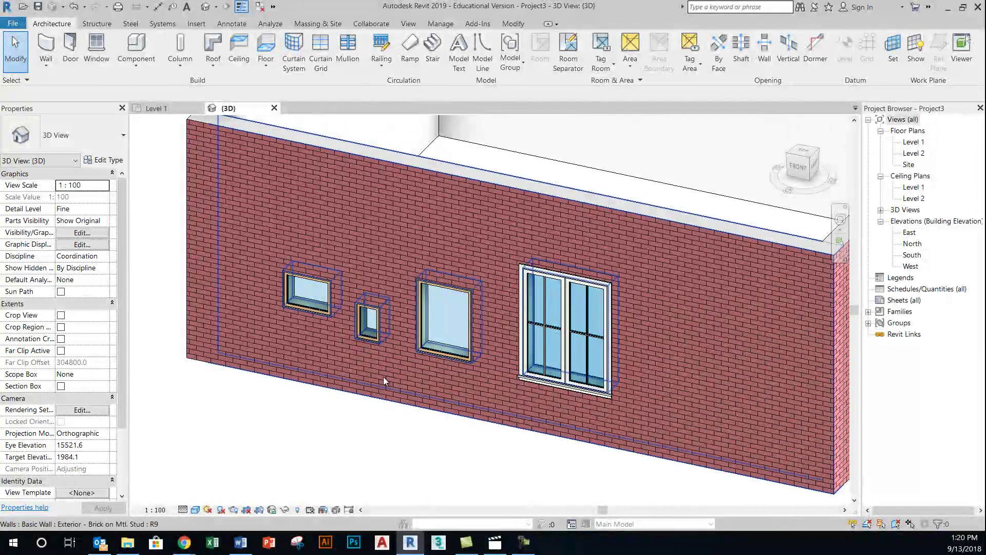
{"action": "scroll", "coordinate": [375, 390], "scroll_direction": "up", "scroll_amount": 3}
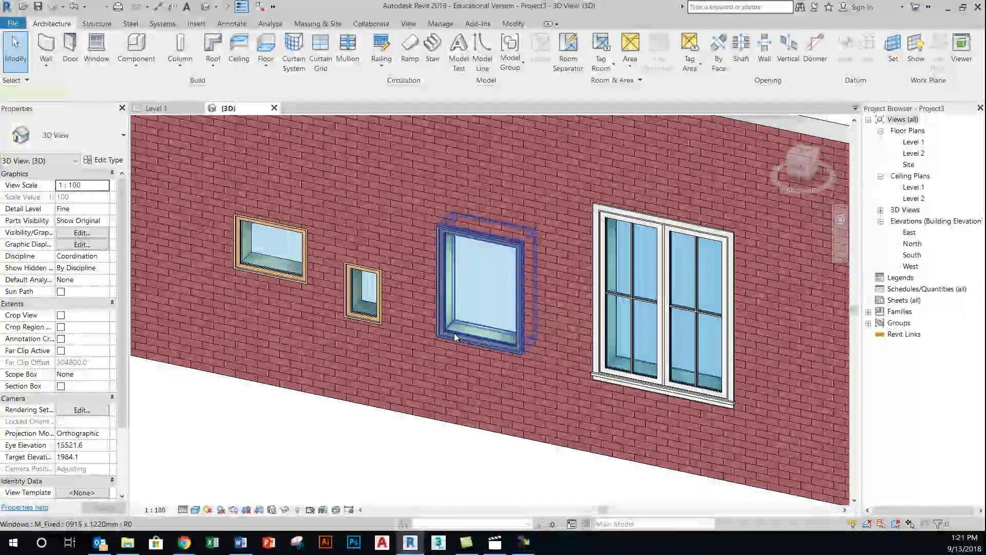
{"action": "left_click", "coordinate": [455, 336]}
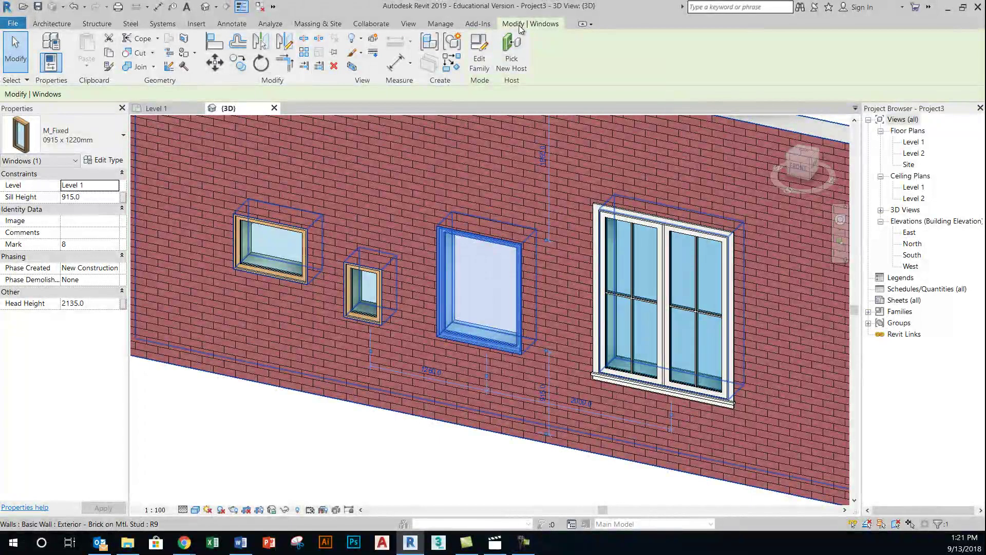
{"action": "left_click", "coordinate": [480, 57]}
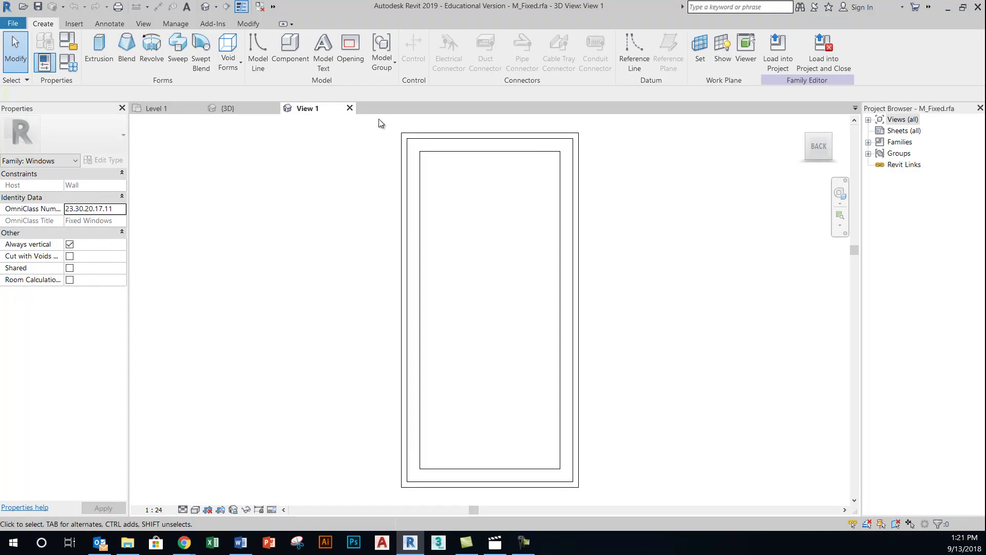
{"action": "left_click", "coordinate": [350, 108]}
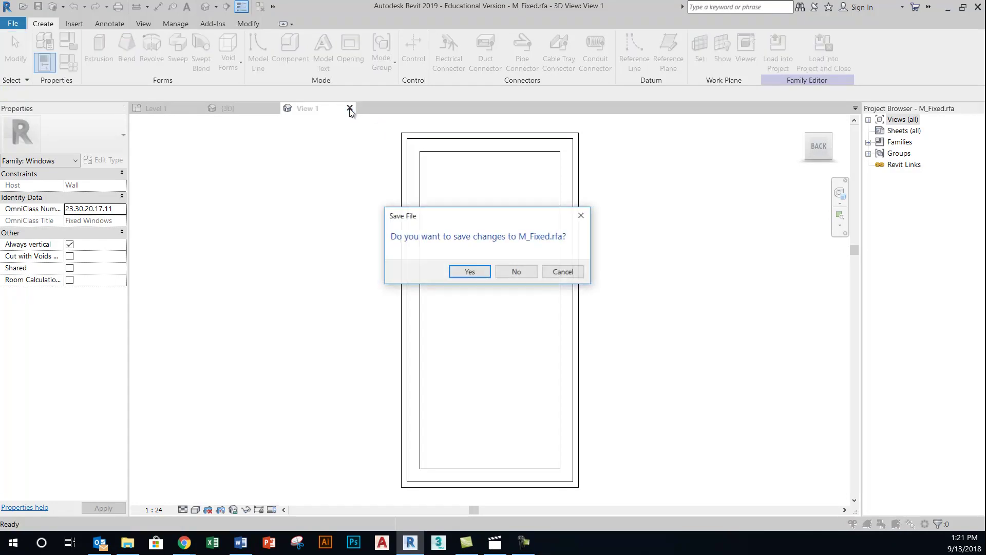
{"action": "left_click", "coordinate": [513, 272]}
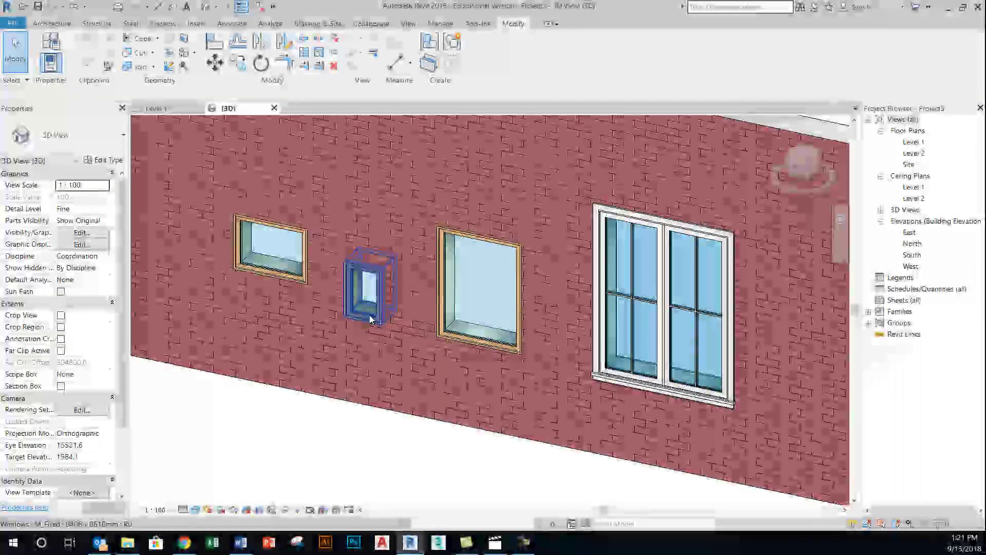
- Open the large fixed window's M_Fixed family for editing and display it in the default 3D view
{"action": "double_click", "coordinate": [471, 339]}
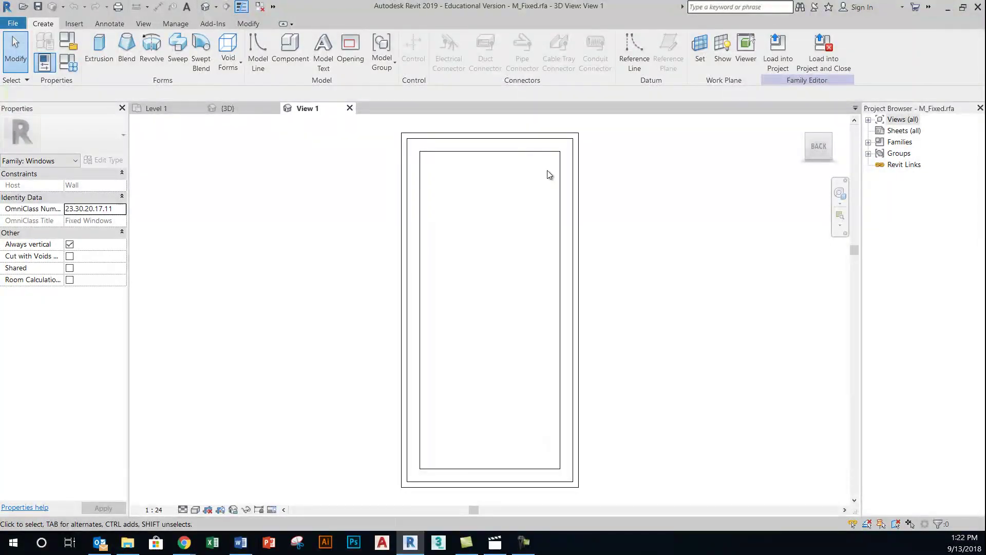
{"action": "left_click", "coordinate": [206, 6]}
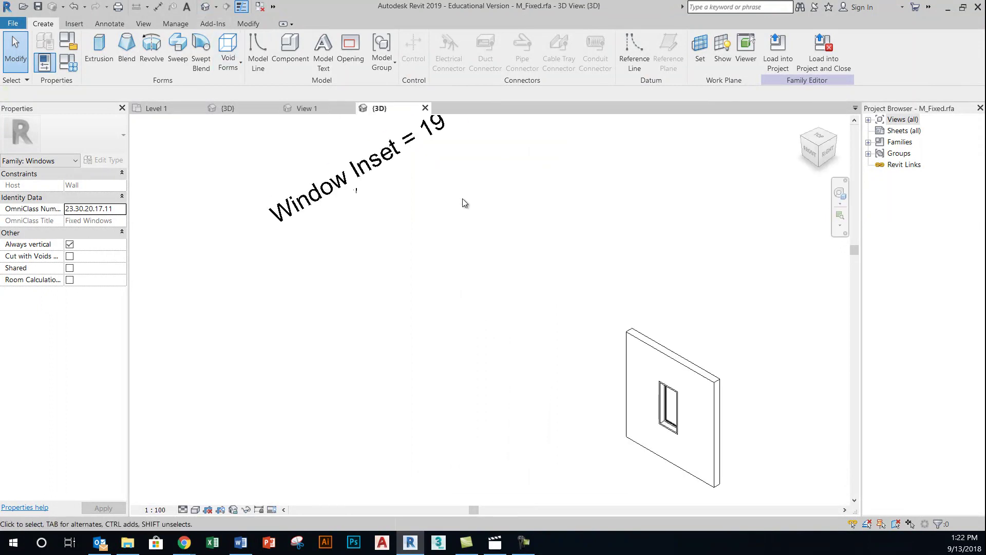
{"action": "scroll", "coordinate": [401, 283], "scroll_direction": "down", "scroll_amount": 2}
{"action": "scroll", "coordinate": [619, 427], "scroll_direction": "up", "scroll_amount": 4}
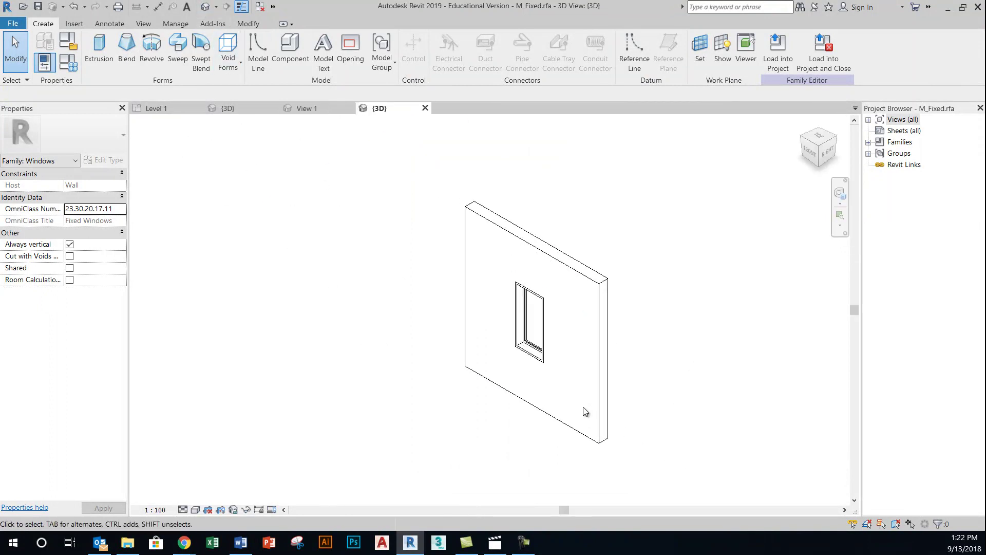
{"action": "scroll", "coordinate": [584, 407], "scroll_direction": "up", "scroll_amount": 1}
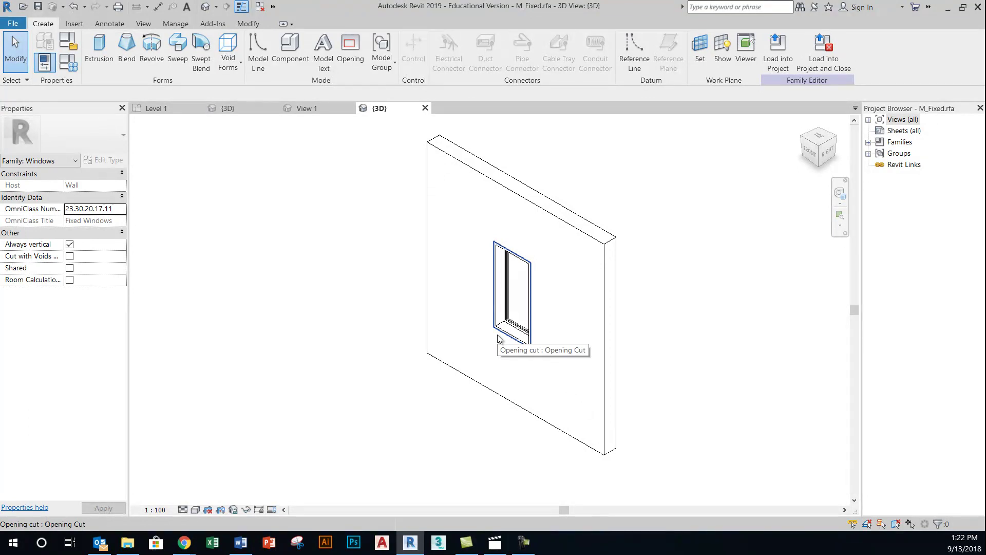
- Open the Exterior and then the Interior elevation view of the M_Fixed family
{"action": "double_click", "coordinate": [879, 122]}
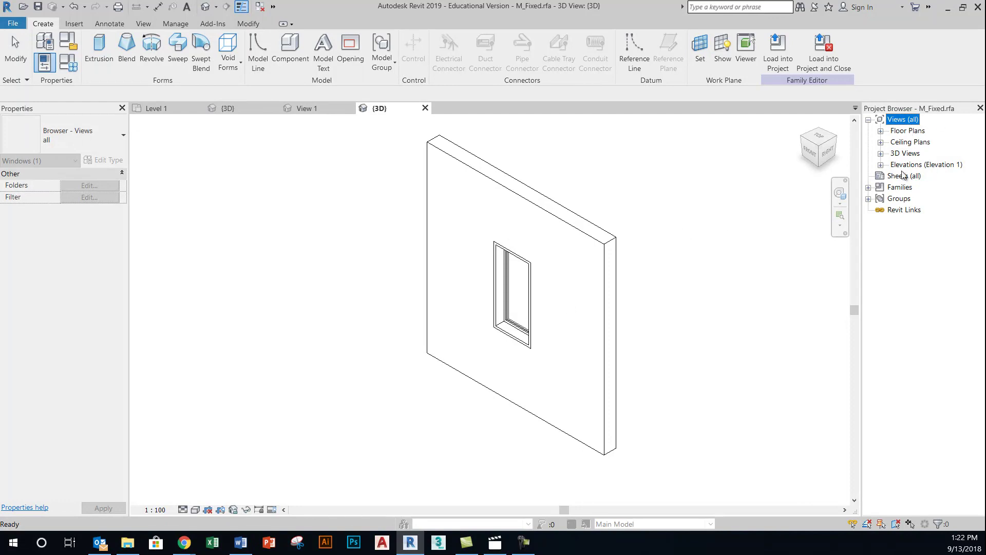
{"action": "left_click", "coordinate": [881, 165]}
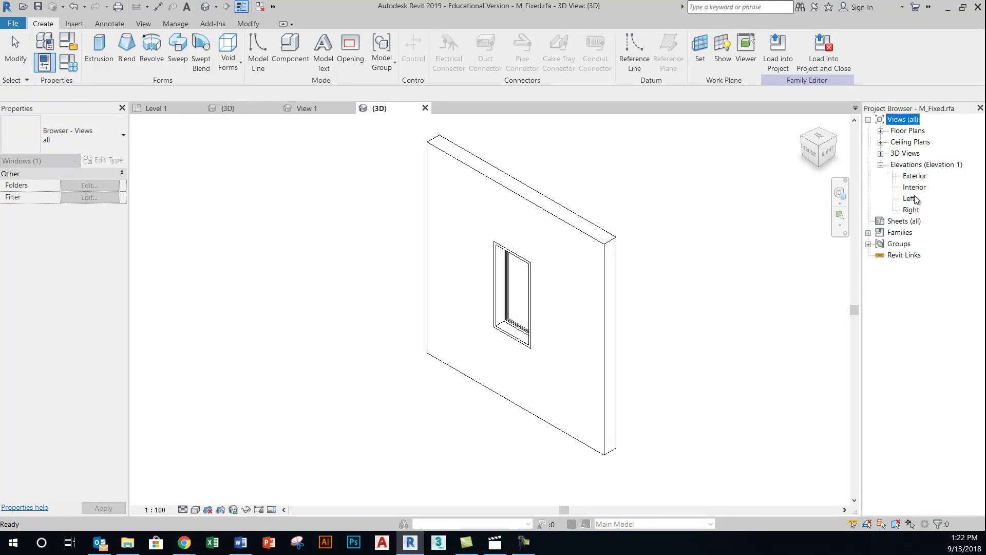
{"action": "double_click", "coordinate": [916, 177]}
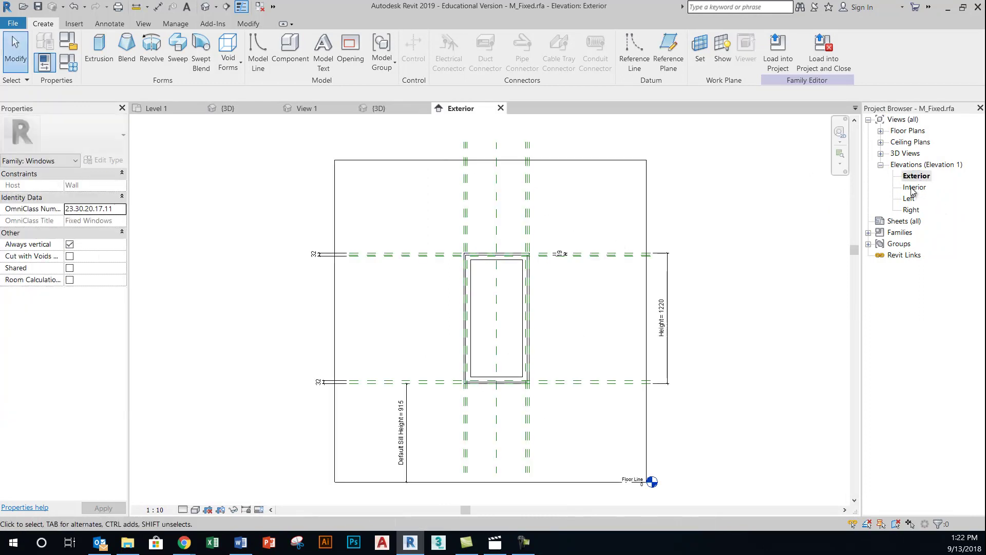
{"action": "double_click", "coordinate": [915, 188]}
- Widen both vertical sides of the Frame/Mullion extrusion by moving their inner edges towards the centre of the window
{"action": "scroll", "coordinate": [449, 299], "scroll_direction": "up", "scroll_amount": 5}
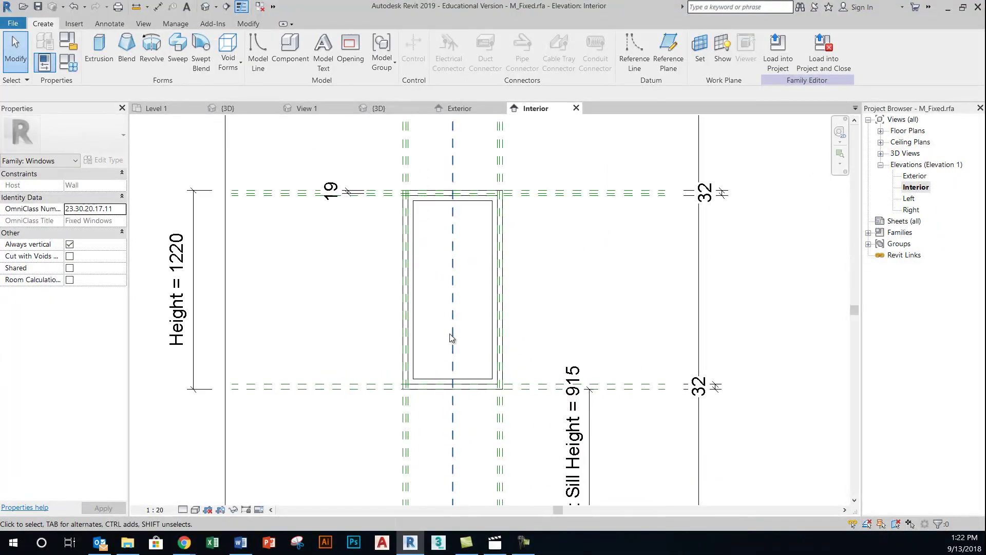
{"action": "left_click", "coordinate": [405, 310]}
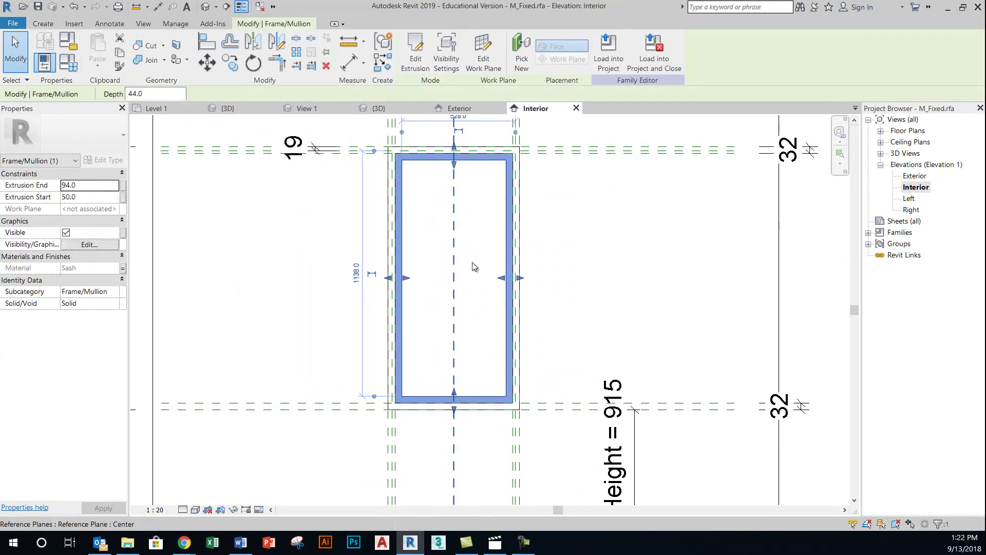
{"action": "scroll", "coordinate": [483, 280], "scroll_direction": "up", "scroll_amount": 1}
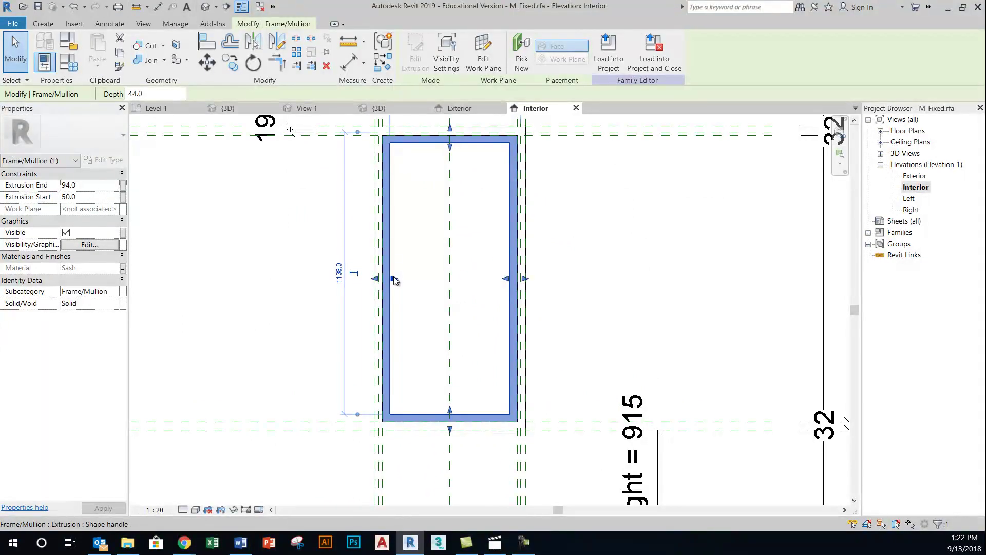
{"action": "left_click_drag", "start_coordinate": [393, 276], "coordinate": [421, 278]}
{"action": "left_click_drag", "start_coordinate": [506, 279], "coordinate": [482, 280]}
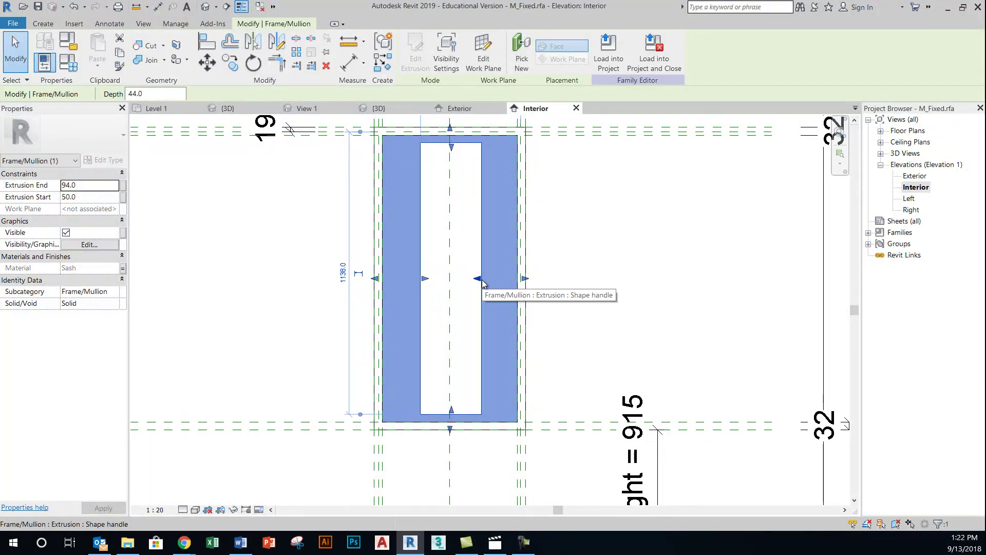
- Check the modified frame in the family's 3D view from the interior side
{"action": "left_click", "coordinate": [206, 8]}
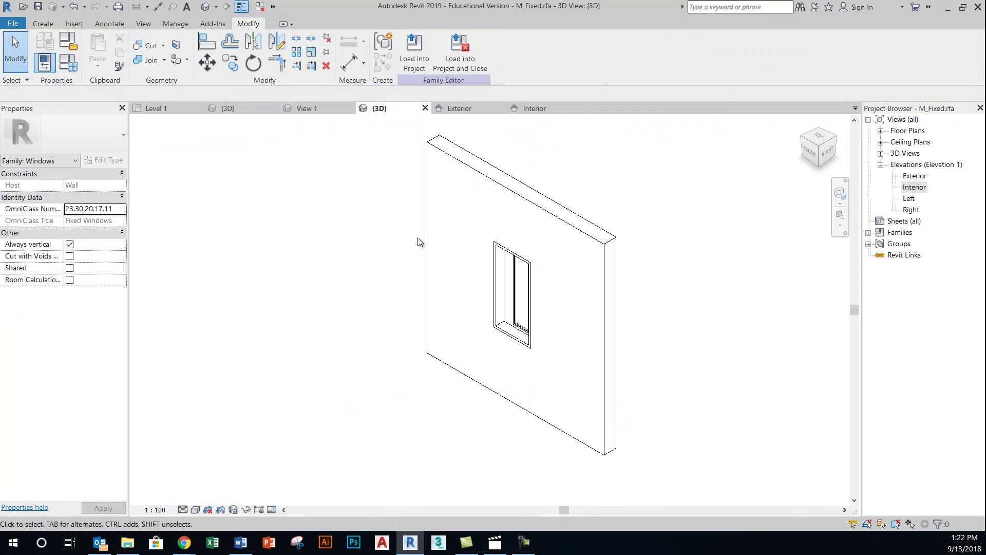
{"action": "middle_click_drag", "start_coordinate": [543, 298], "coordinate": [414, 291], "text": "shift"}
{"action": "scroll", "coordinate": [552, 316], "scroll_direction": "up", "scroll_amount": 3}
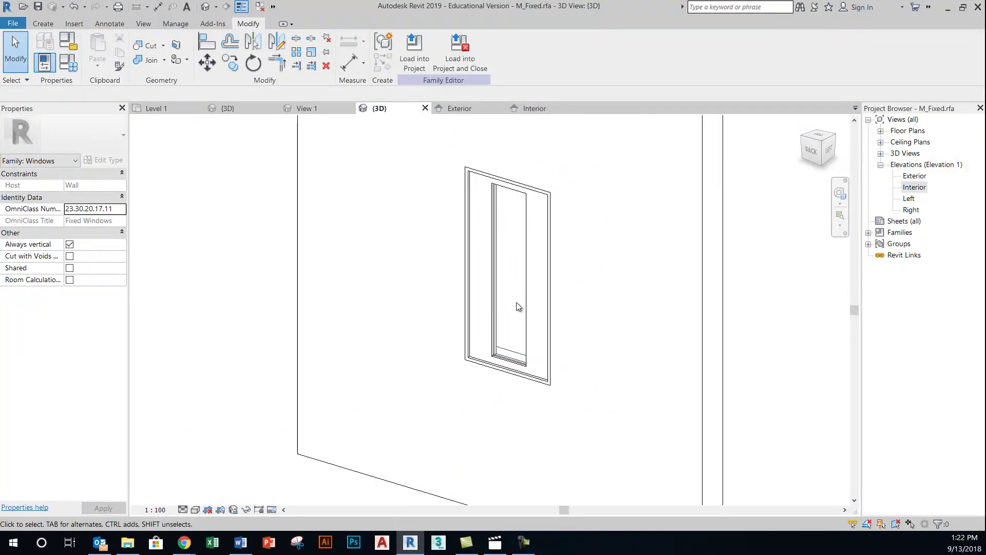
{"action": "middle_click_drag", "start_coordinate": [521, 278], "coordinate": [516, 316]}
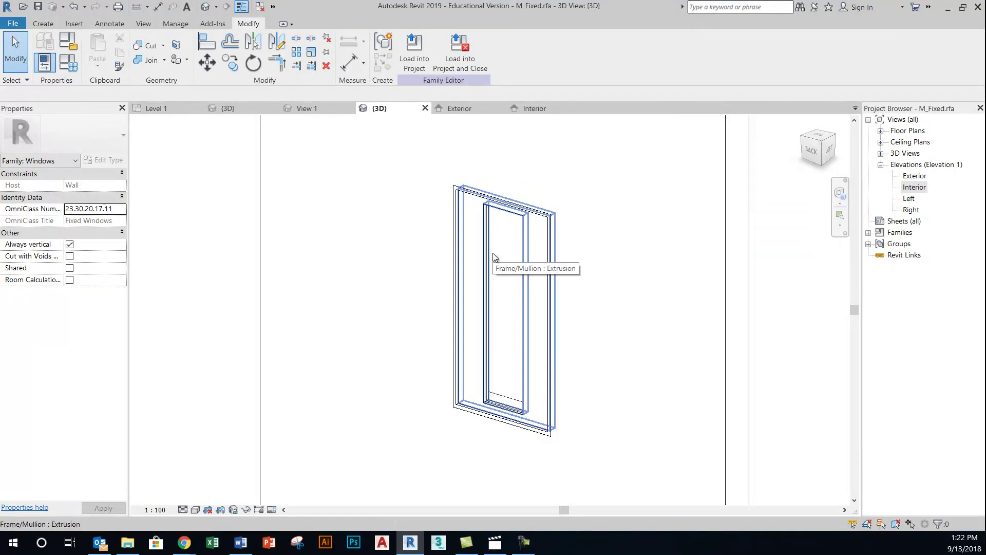
- Load the modified M_Fixed family into the project, overwriting the existing version and its parameter values
{"action": "left_click", "coordinate": [414, 58]}
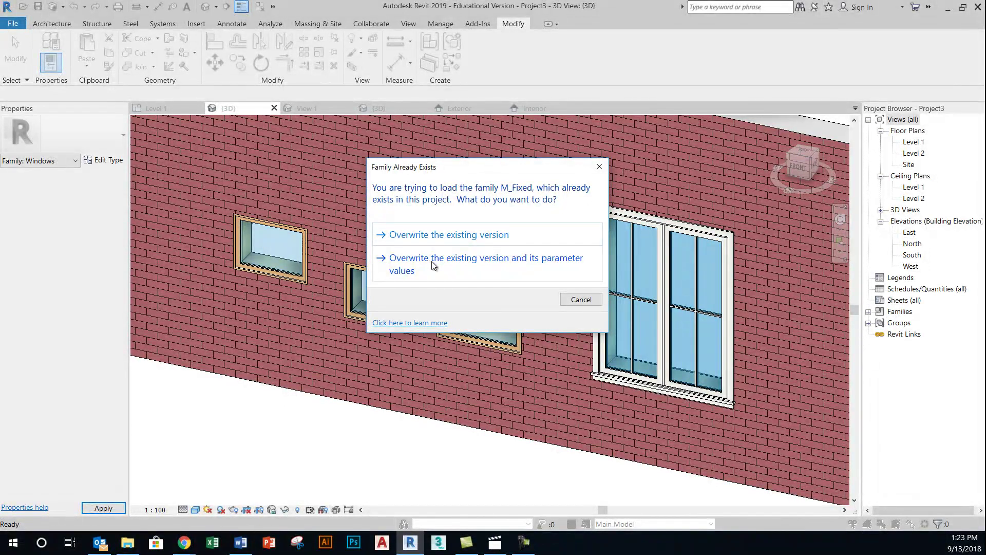
{"action": "left_click", "coordinate": [430, 259]}
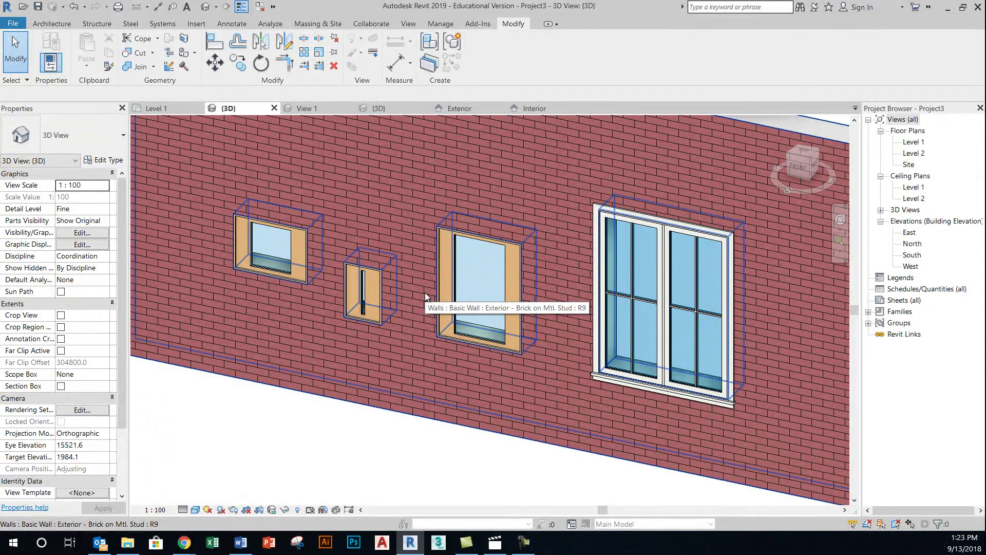
{"action": "middle_click_drag", "start_coordinate": [474, 290], "coordinate": [513, 280], "text": "shift"}
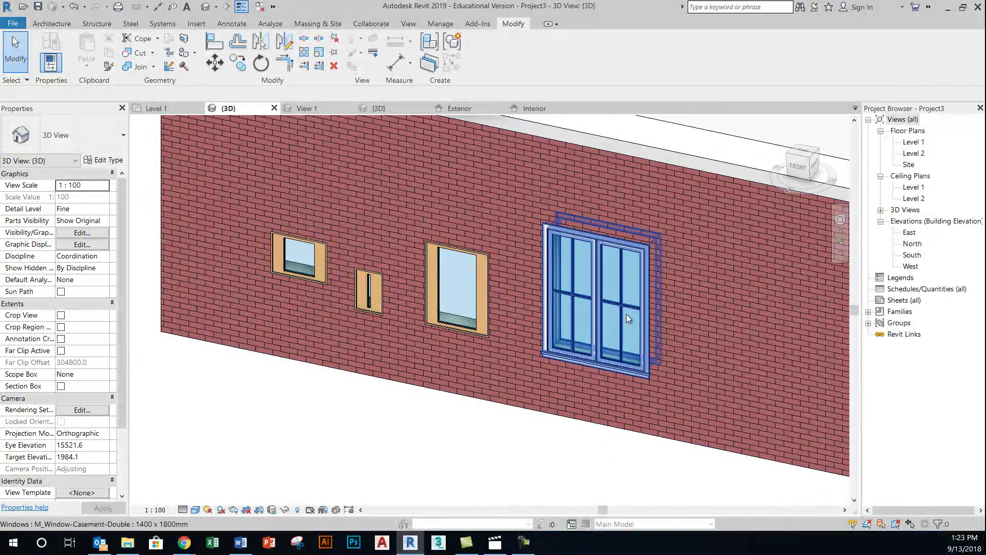
- Compare the double casement window's family with the fixed windows on the same wall
{"action": "left_click", "coordinate": [596, 300]}
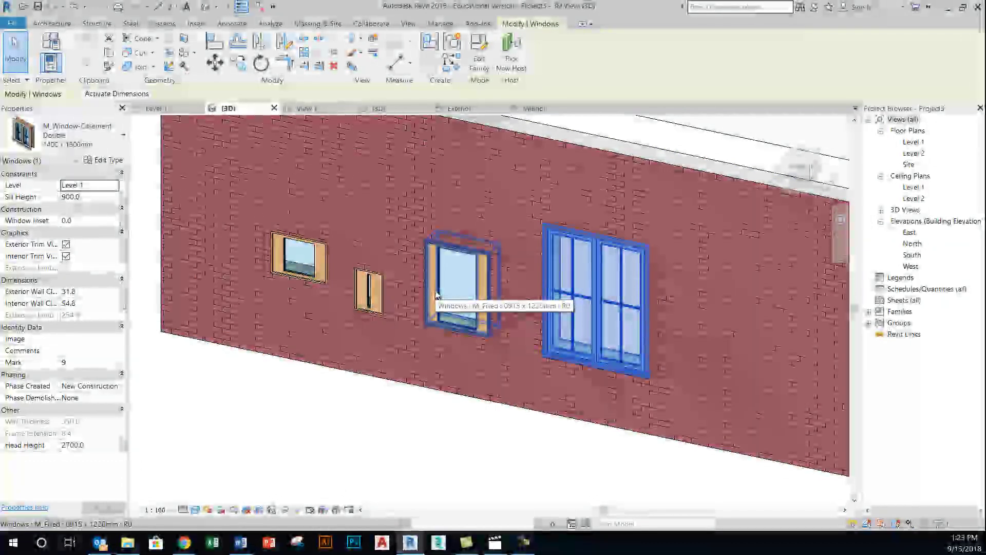
{"action": "left_click", "coordinate": [278, 387]}
{"action": "scroll", "coordinate": [324, 277], "scroll_direction": "up", "scroll_amount": 2}
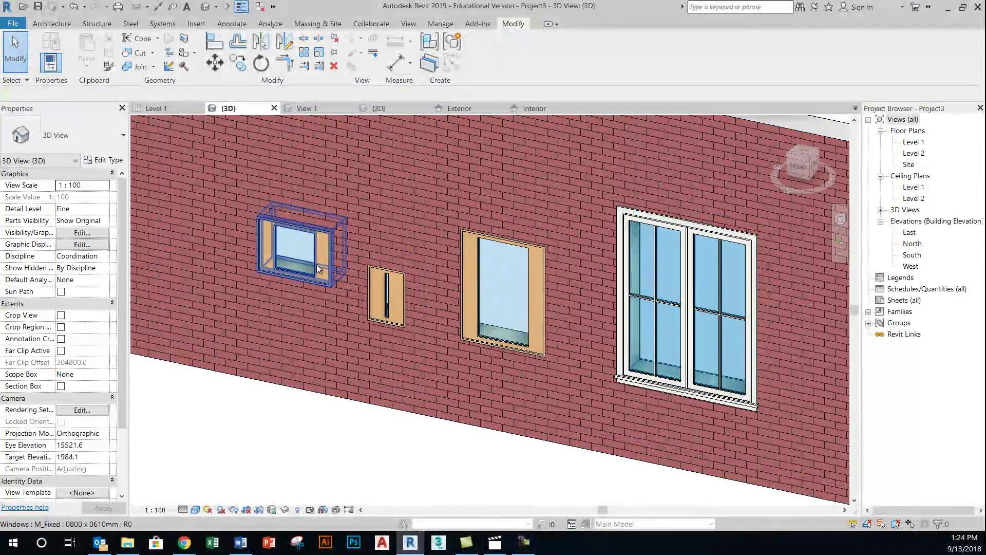